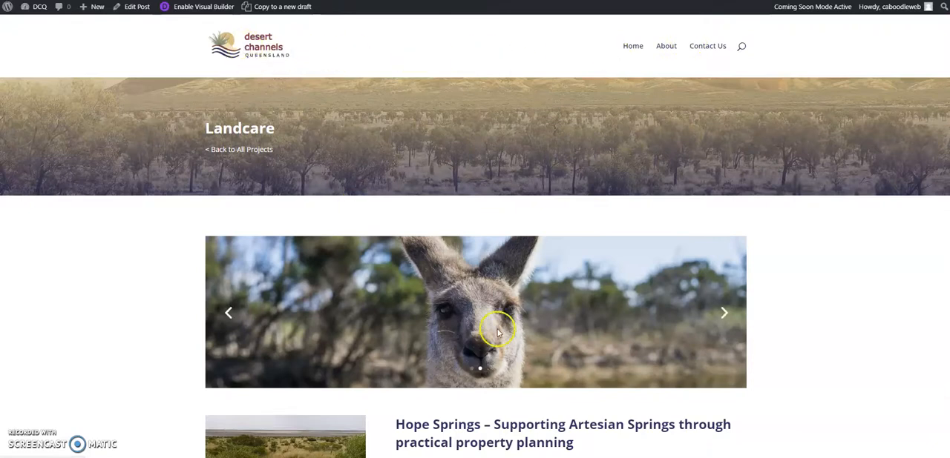
# Examine the published Landcare project page, including its image slider, side column and main text.
pyautogui.scroll(-2, 497, 333)
pyautogui.click(725, 177)
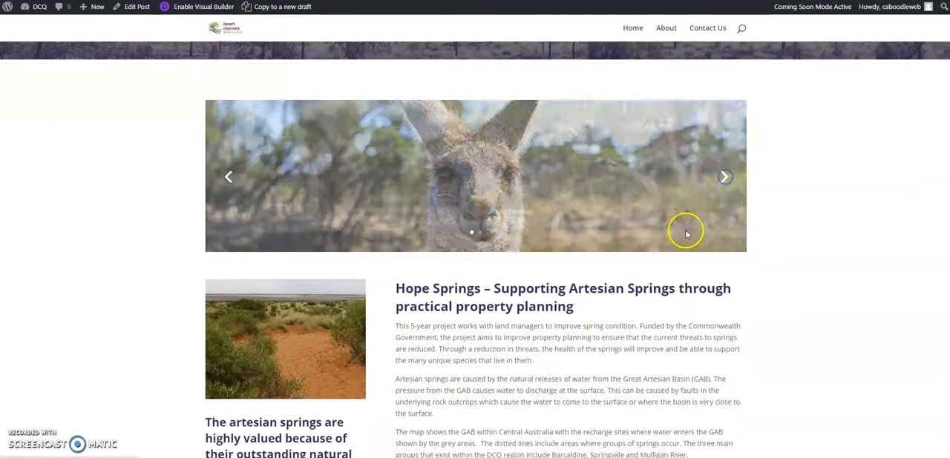
pyautogui.scroll(-2, 475, 205)
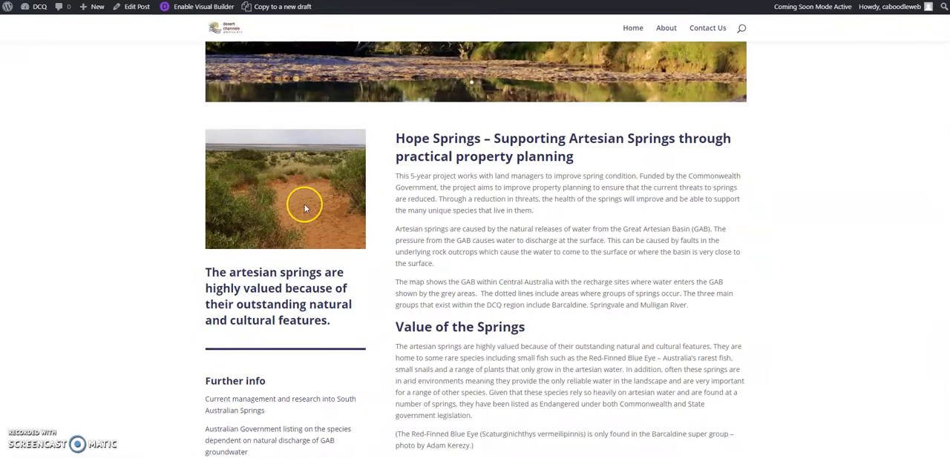
pyautogui.scroll(-1, 540, 310)
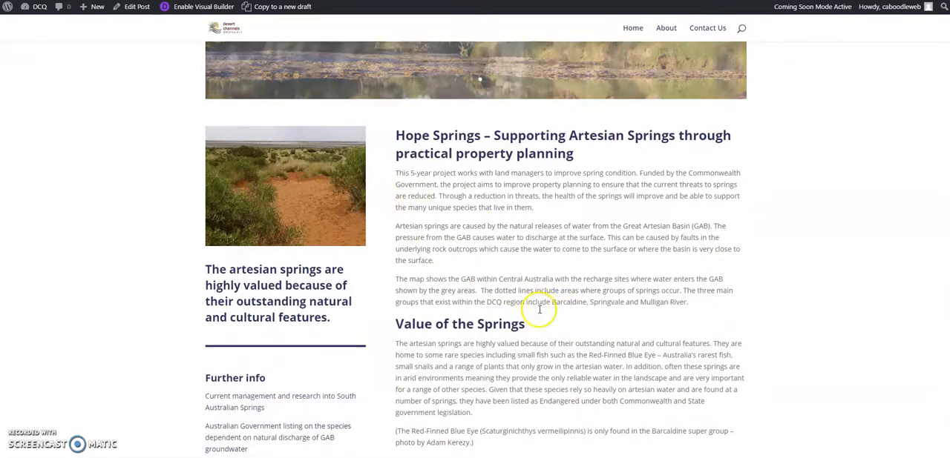
pyautogui.scroll(-4, 541, 297)
pyautogui.scroll(3, 548, 245)
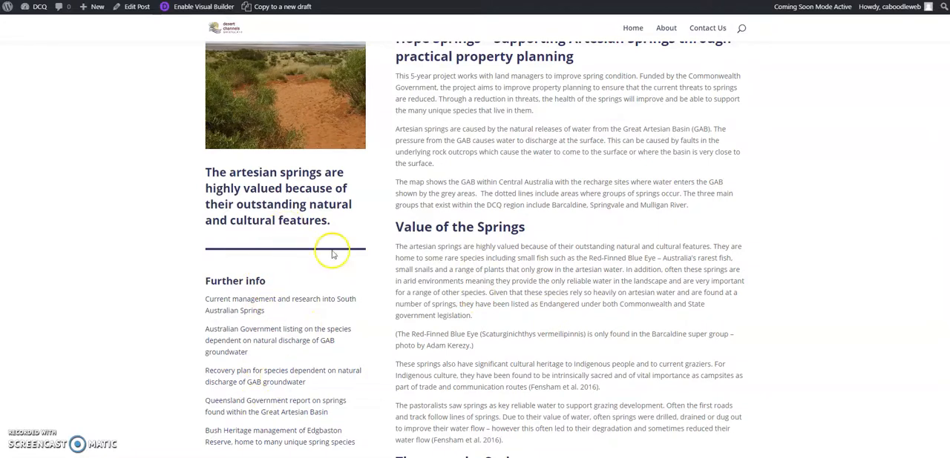
pyautogui.scroll(3, 356, 264)
pyautogui.scroll(3, 383, 278)
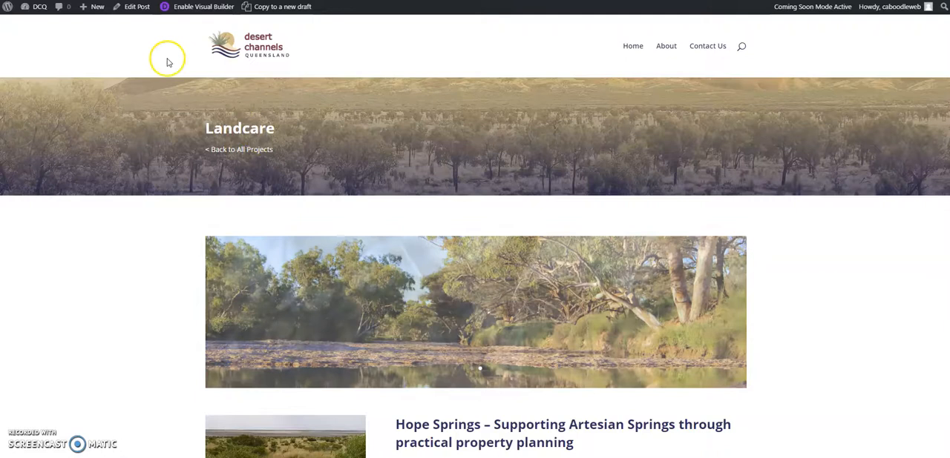
# Open the Landcare post for editing and review its layout of sections, rows and modules.
pyautogui.click(141, 12)
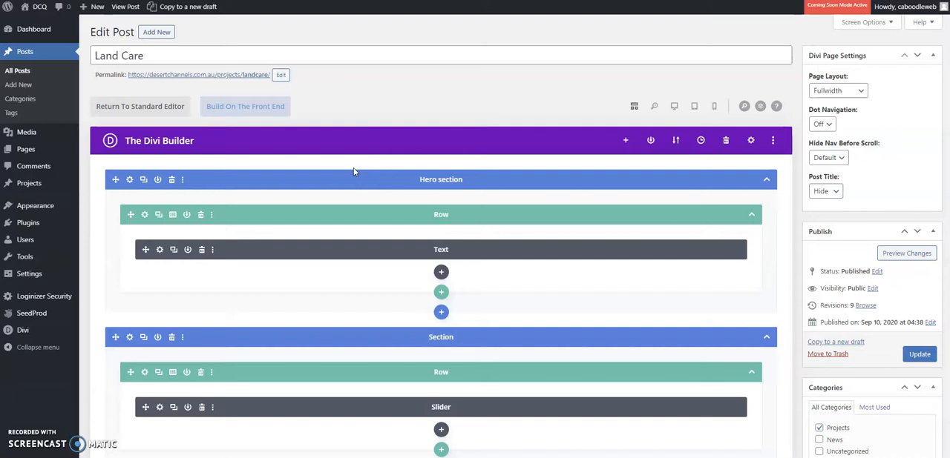
pyautogui.scroll(-2, 355, 201)
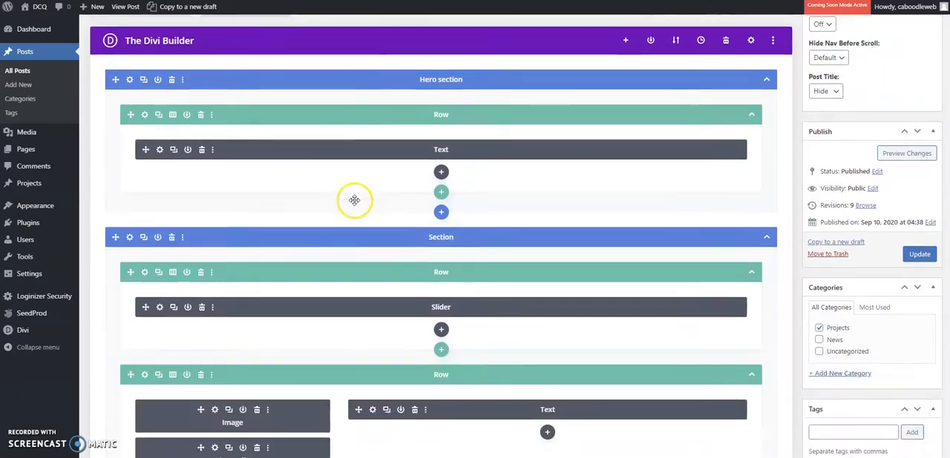
pyautogui.scroll(2, 355, 201)
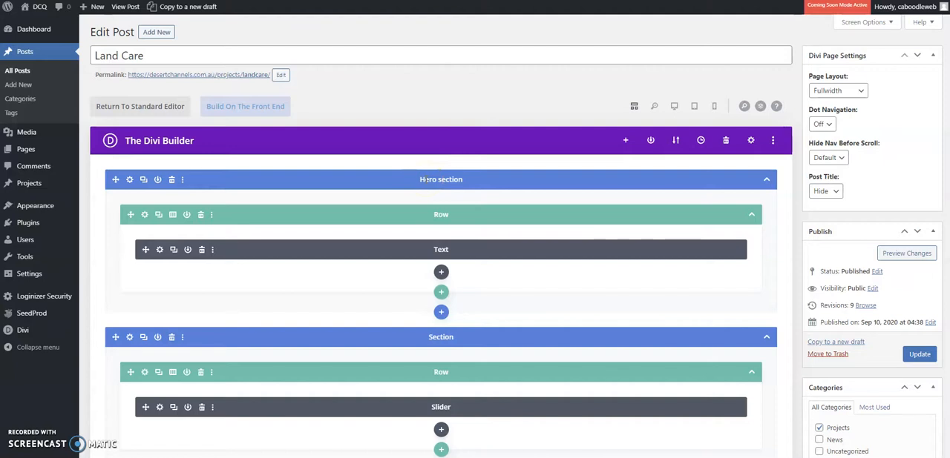
pyautogui.scroll(-1, 422, 179)
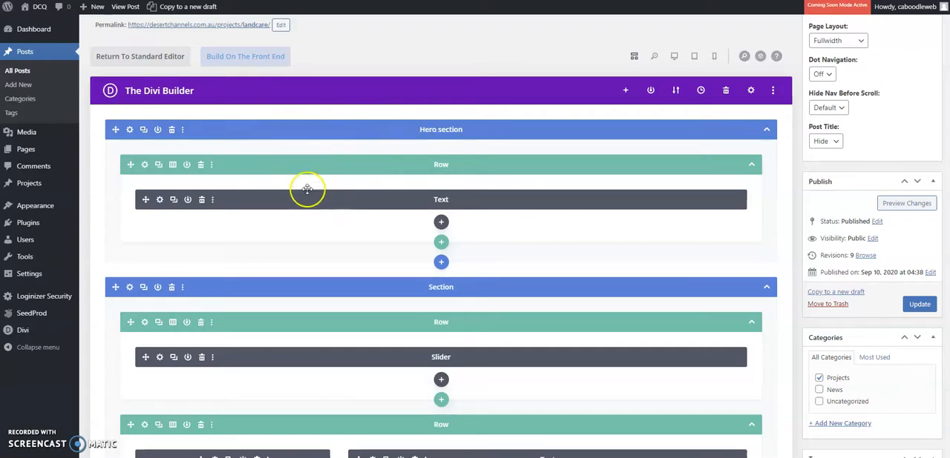
pyautogui.scroll(-1, 323, 204)
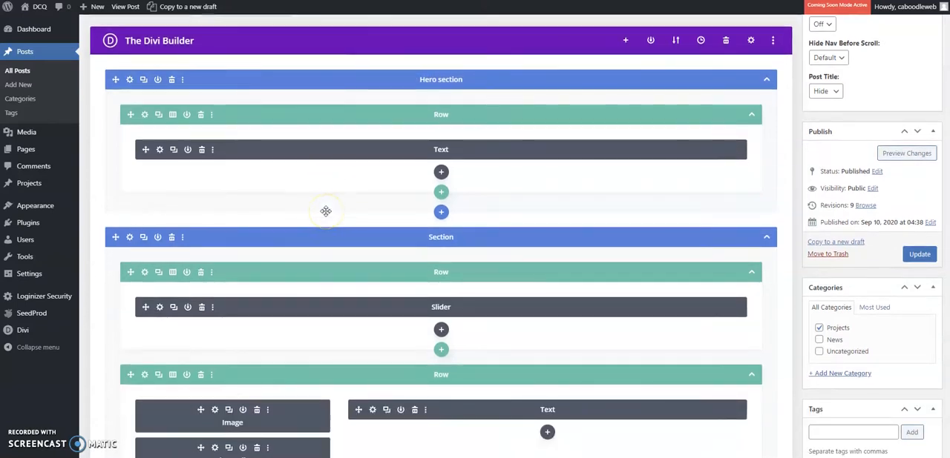
pyautogui.scroll(1, 349, 284)
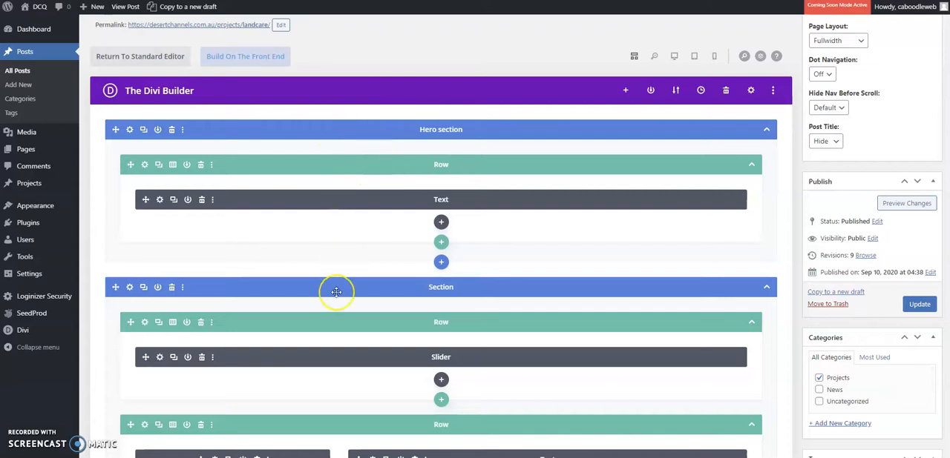
pyautogui.scroll(-1, 336, 293)
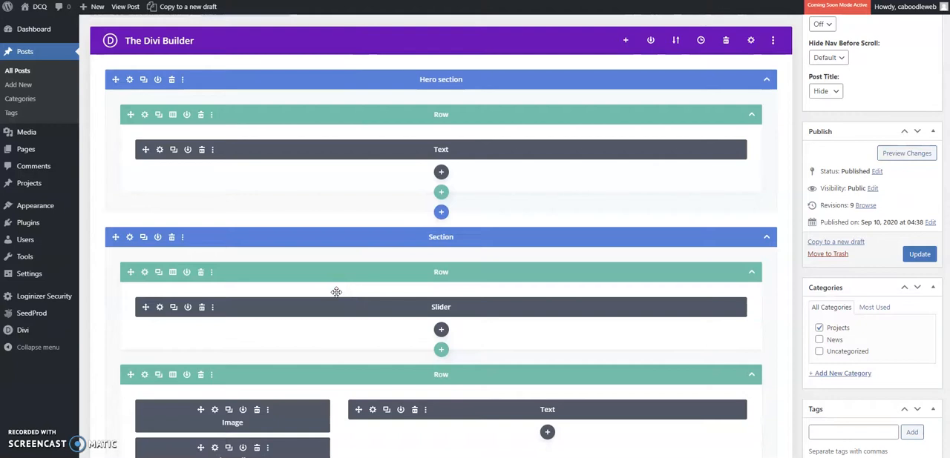
pyautogui.scroll(1, 336, 292)
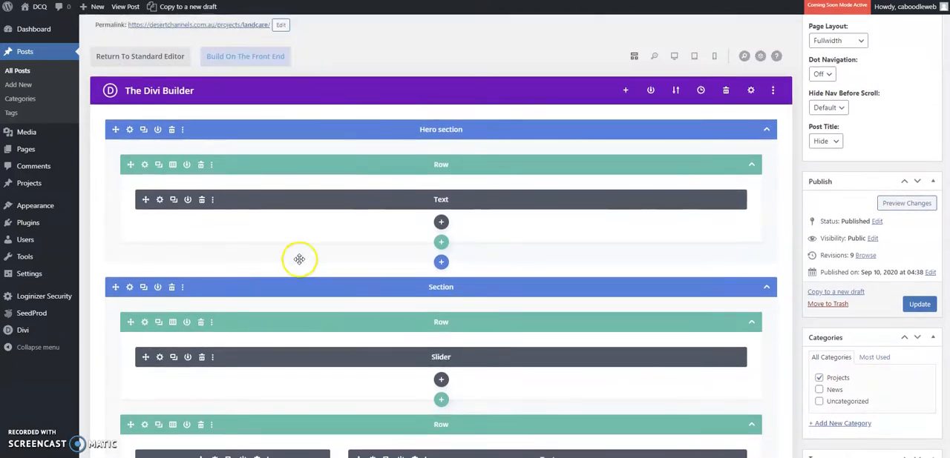
# Open the hero section's Text module settings, review the heading content, and close the settings.
pyautogui.click(160, 201)
pyautogui.scroll(-3, 108, 193)
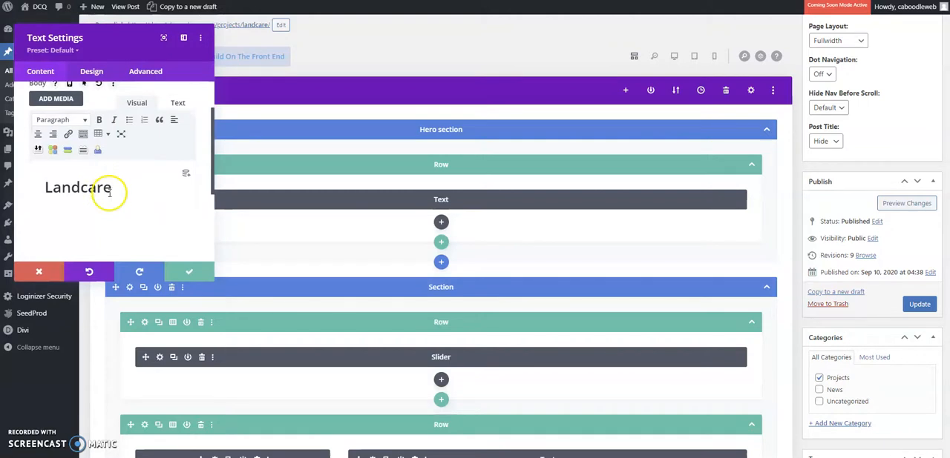
pyautogui.scroll(3, 120, 175)
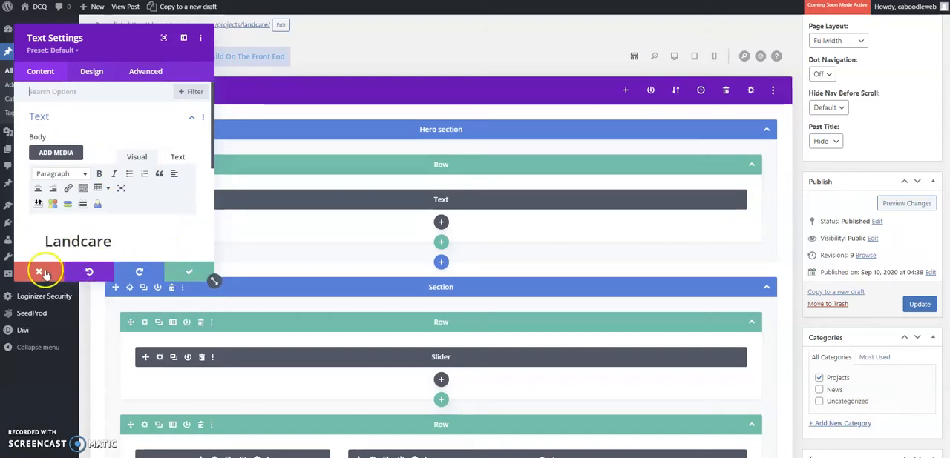
pyautogui.click(209, 269)
# Open the settings of the Slider module's first slide and expand its background options.
pyautogui.scroll(-2, 355, 243)
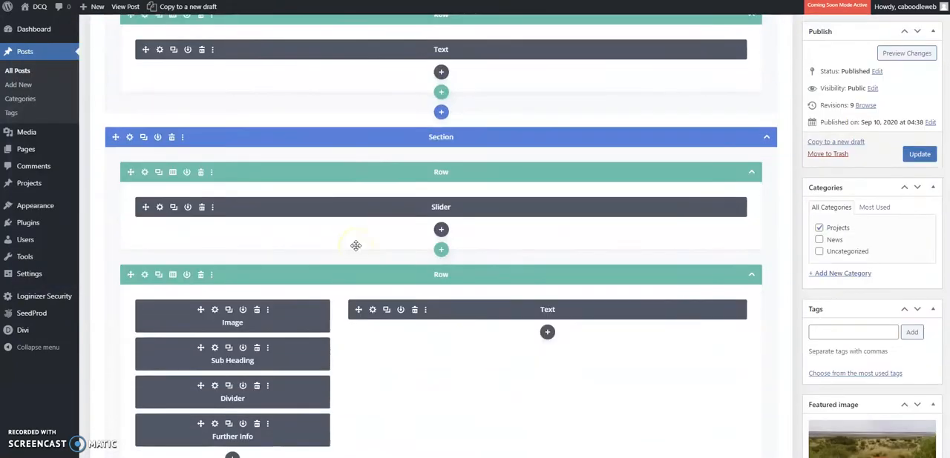
pyautogui.click(160, 207)
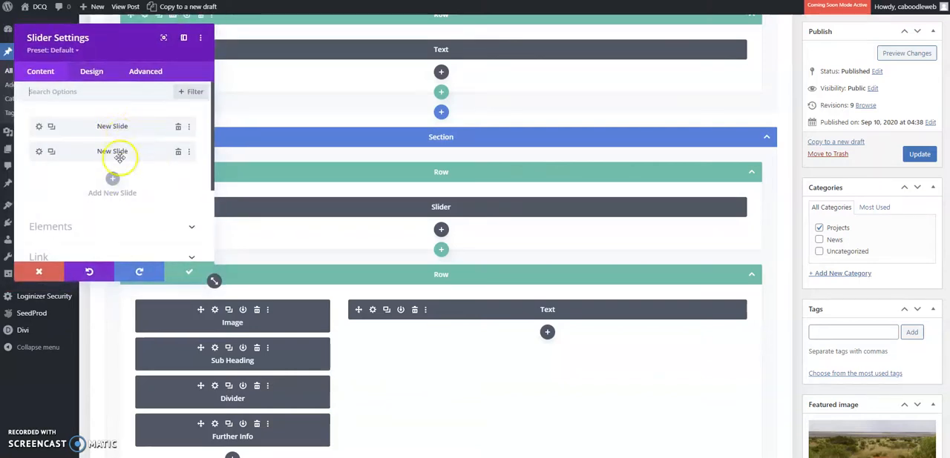
pyautogui.click(38, 127)
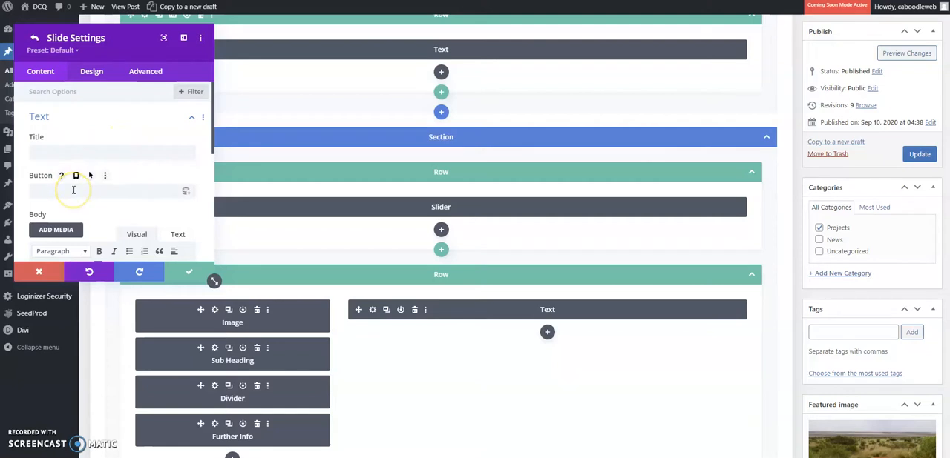
pyautogui.scroll(-1, 73, 190)
pyautogui.scroll(-1, 74, 195)
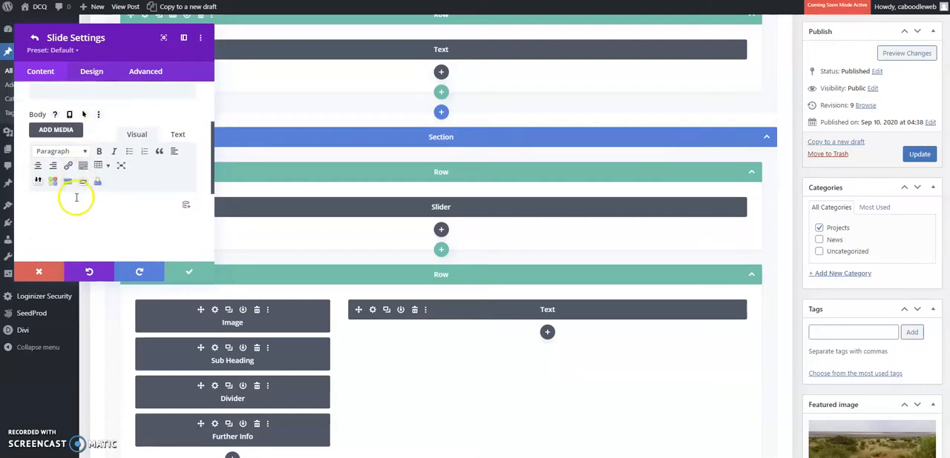
pyautogui.scroll(-2, 74, 194)
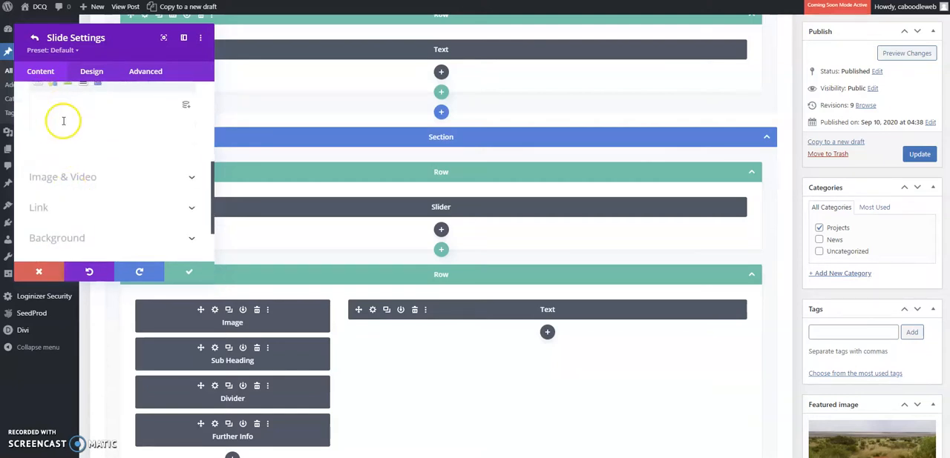
pyautogui.scroll(-1, 76, 144)
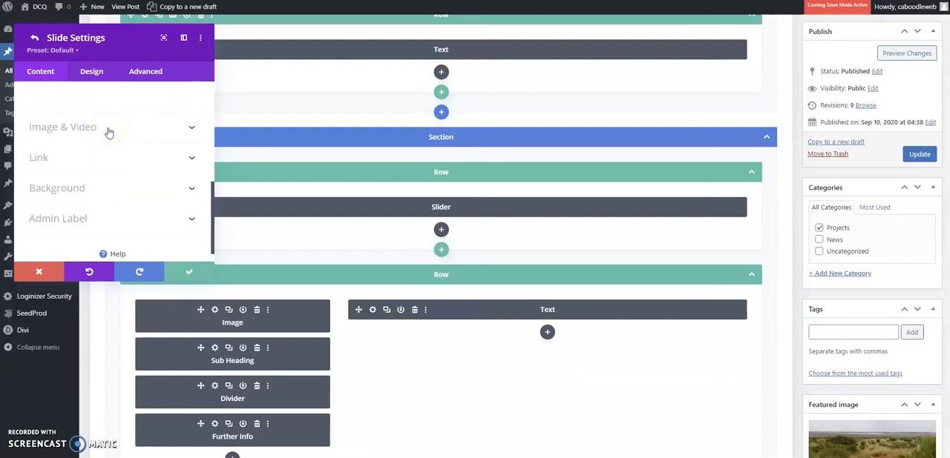
pyautogui.click(99, 188)
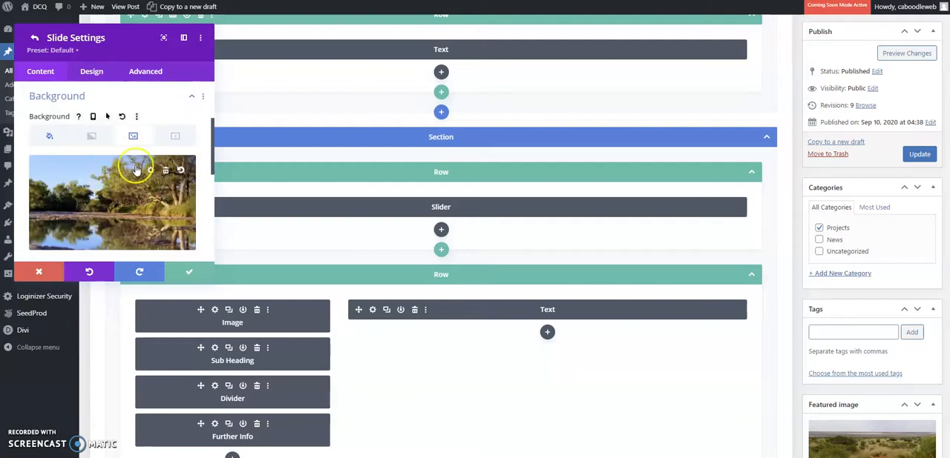
# Review the first slide's background colour, gradient and image options, and return to the slider settings.
pyautogui.scroll(-1, 98, 181)
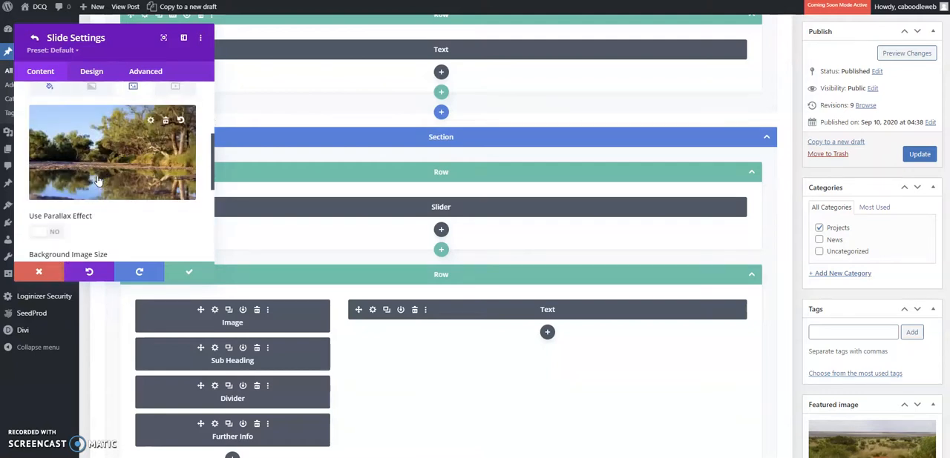
pyautogui.scroll(1, 122, 162)
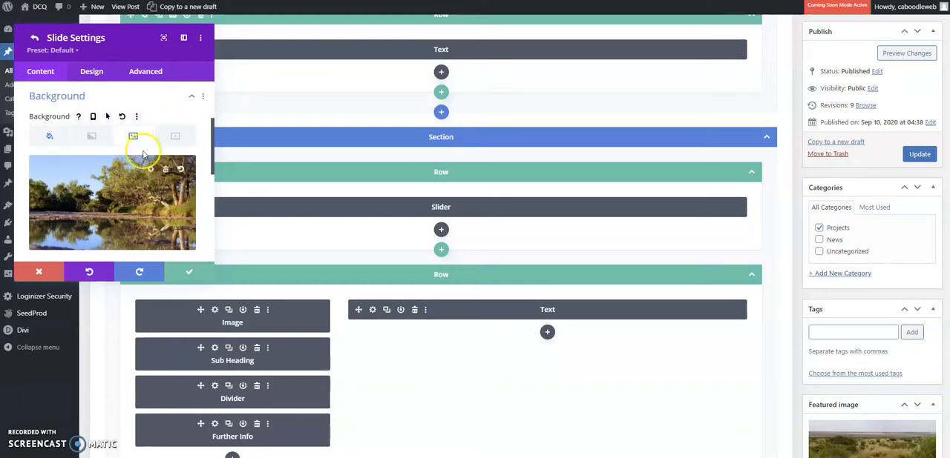
pyautogui.click(50, 137)
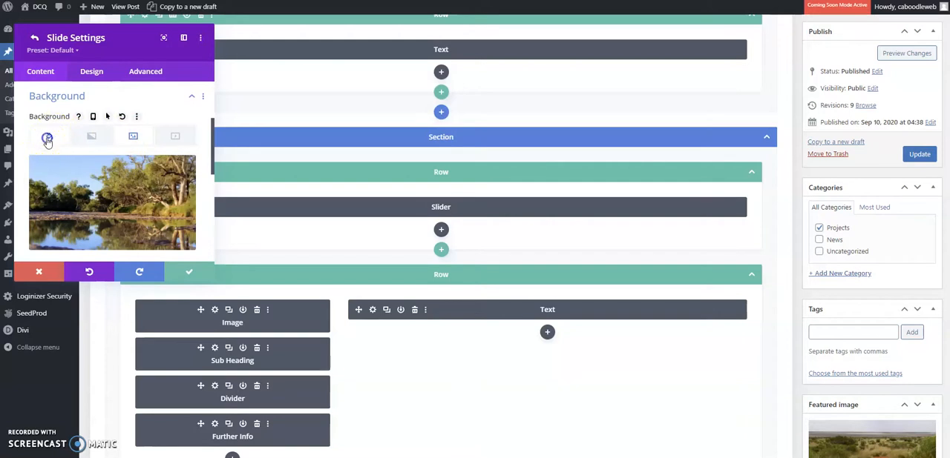
pyautogui.click(99, 139)
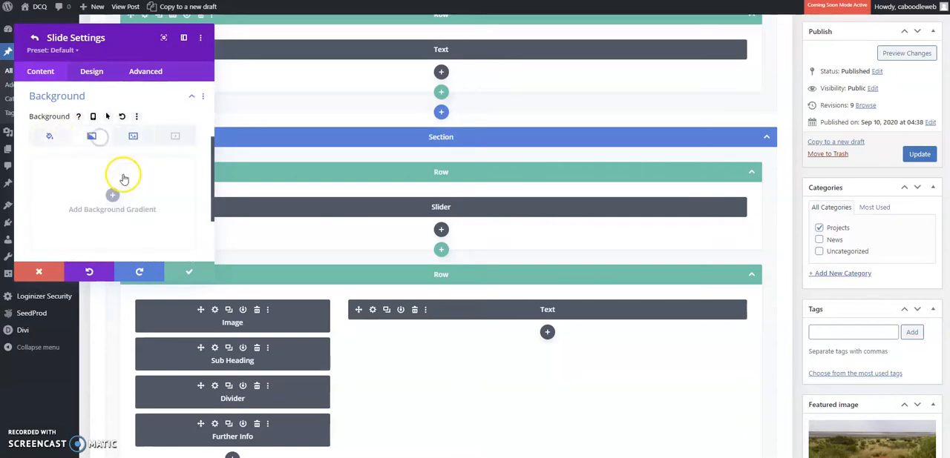
pyautogui.click(133, 137)
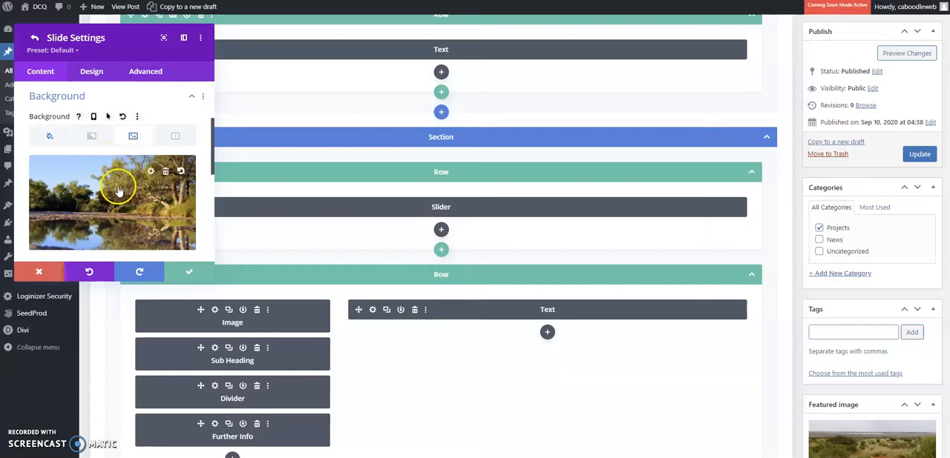
pyautogui.scroll(-2, 117, 174)
pyautogui.scroll(-1, 119, 178)
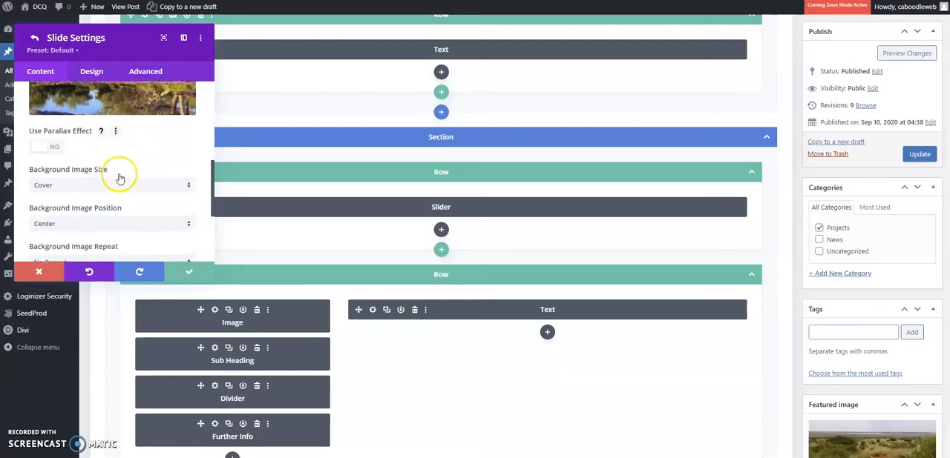
pyautogui.scroll(-1, 96, 167)
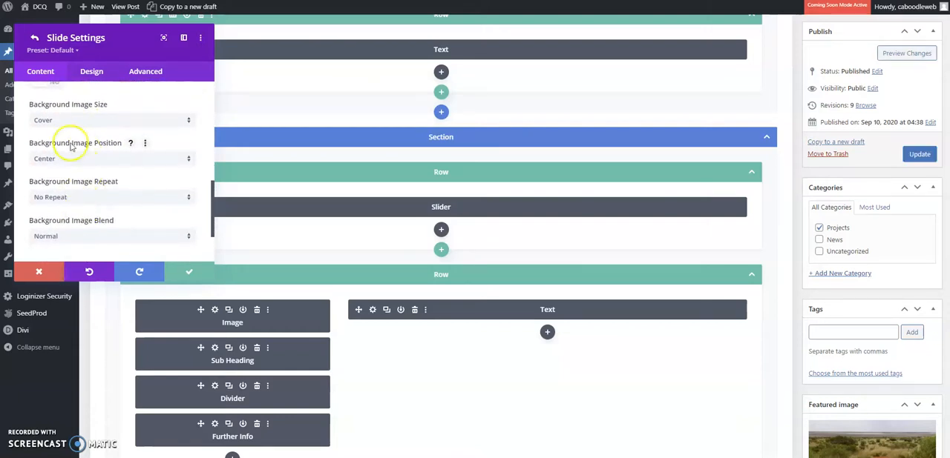
pyautogui.scroll(5, 90, 155)
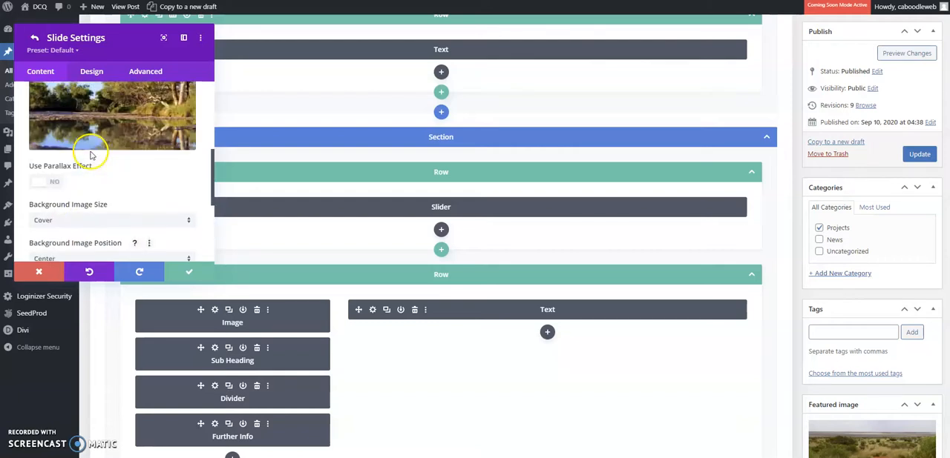
pyautogui.click(191, 272)
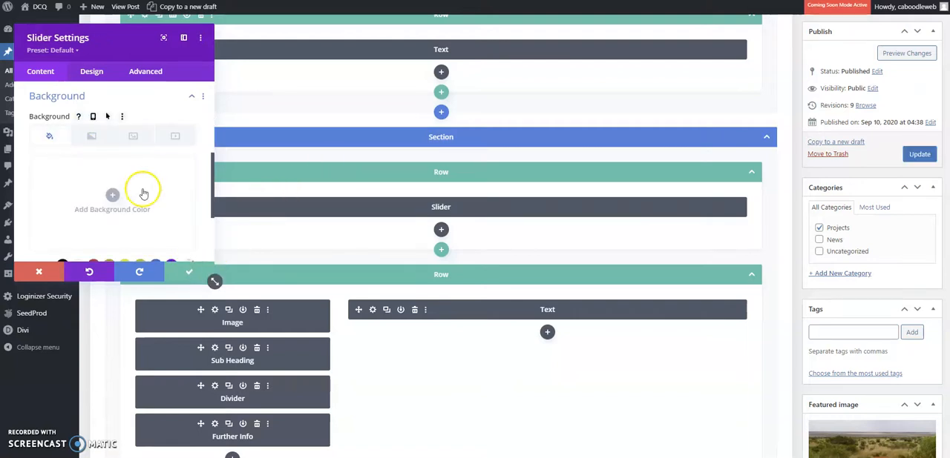
# Add a new slide to the Slider module and display its background image options.
pyautogui.scroll(3, 140, 185)
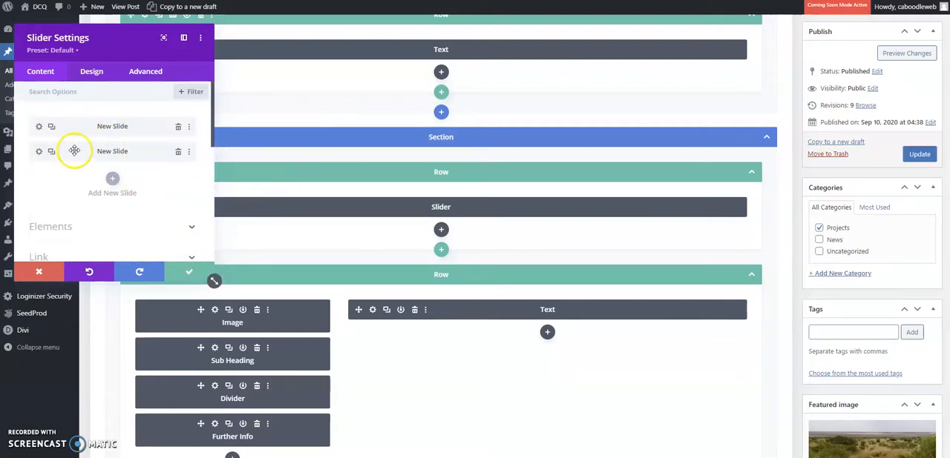
pyautogui.click(113, 181)
pyautogui.scroll(-3, 131, 183)
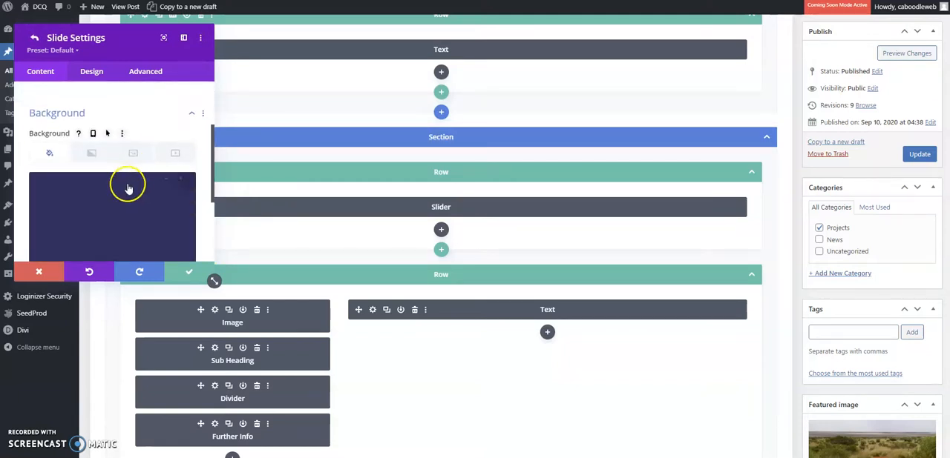
pyautogui.click(133, 154)
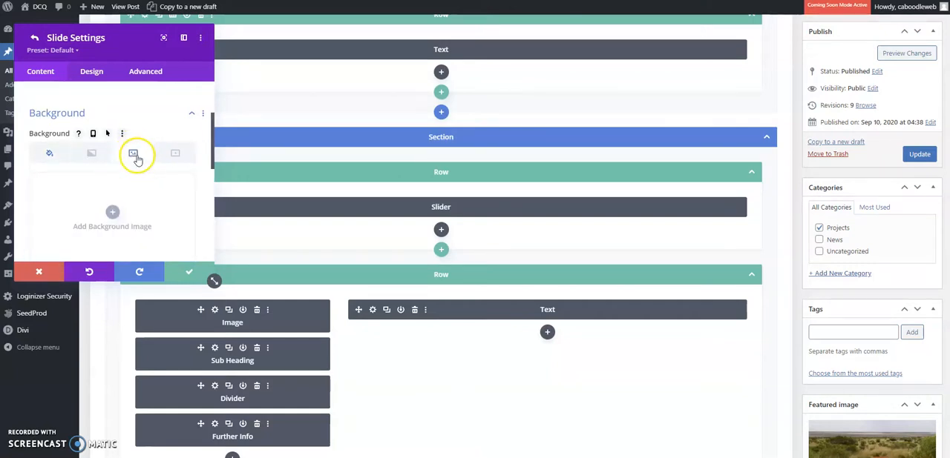
pyautogui.scroll(-1, 137, 160)
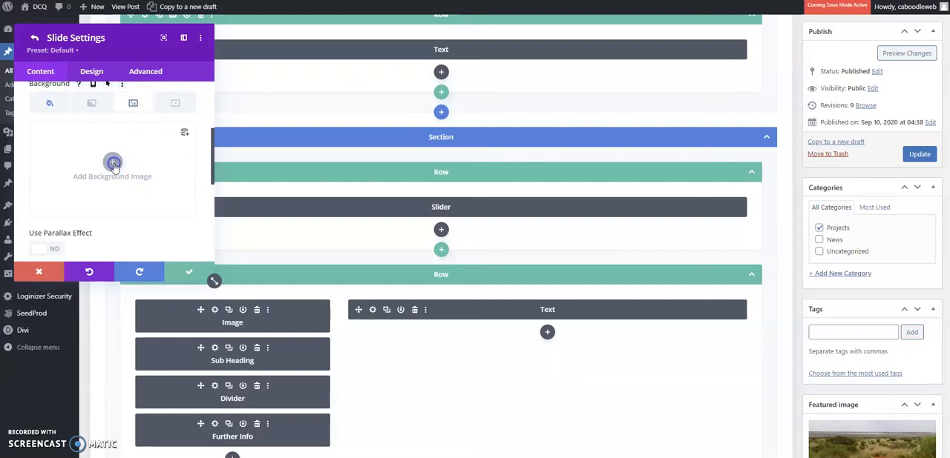
# Use the media library photo of red rocky hills as the new slide's background, then save the slider and update the post.
pyautogui.click(113, 163)
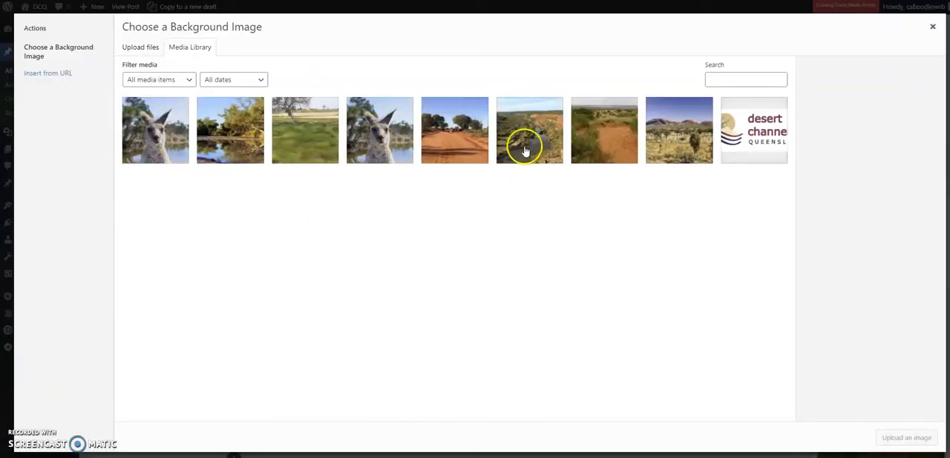
pyautogui.click(667, 138)
pyautogui.click(906, 437)
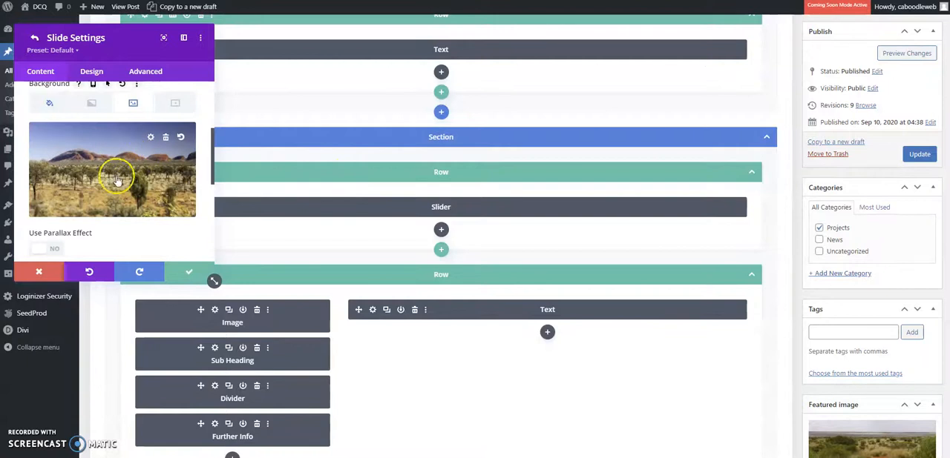
pyautogui.click(188, 271)
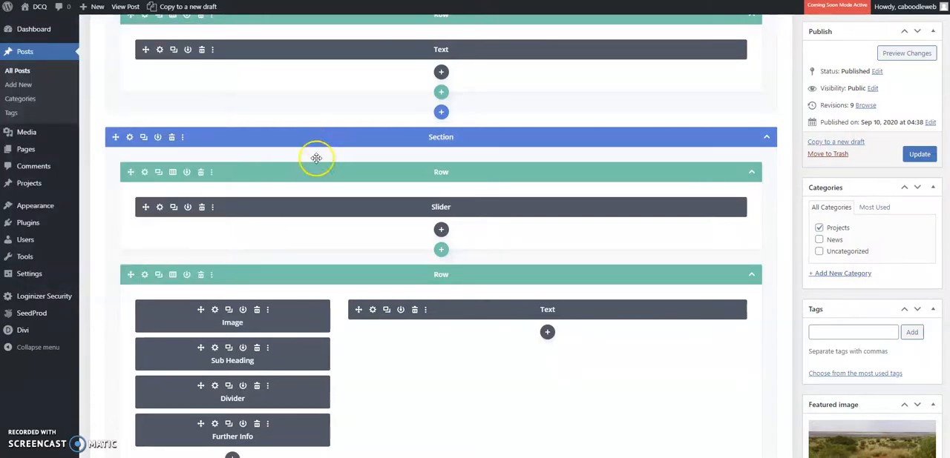
pyautogui.click(920, 155)
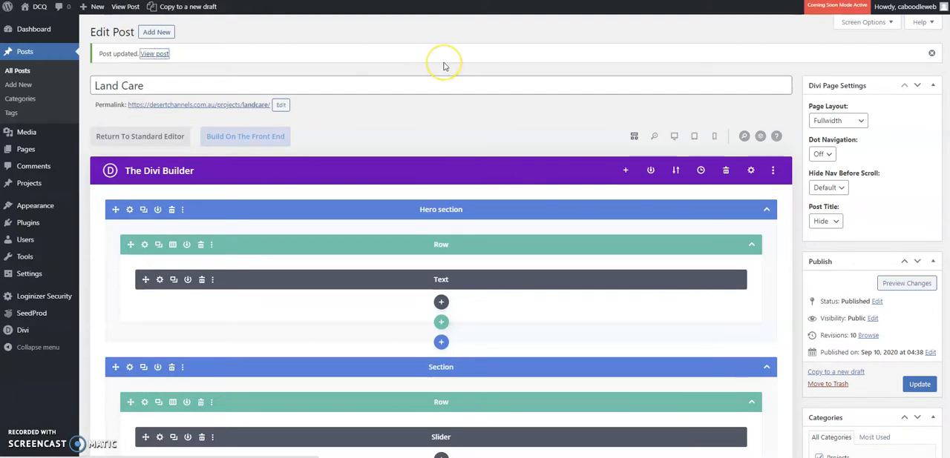
# Cycle through the image slider on the published Landcare page and look over the project content below it.
pyautogui.scroll(-2, 653, 261)
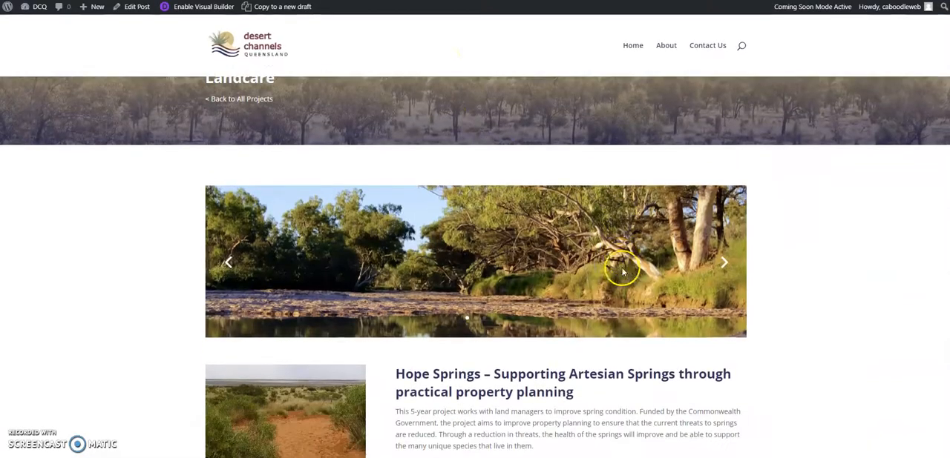
pyautogui.click(723, 227)
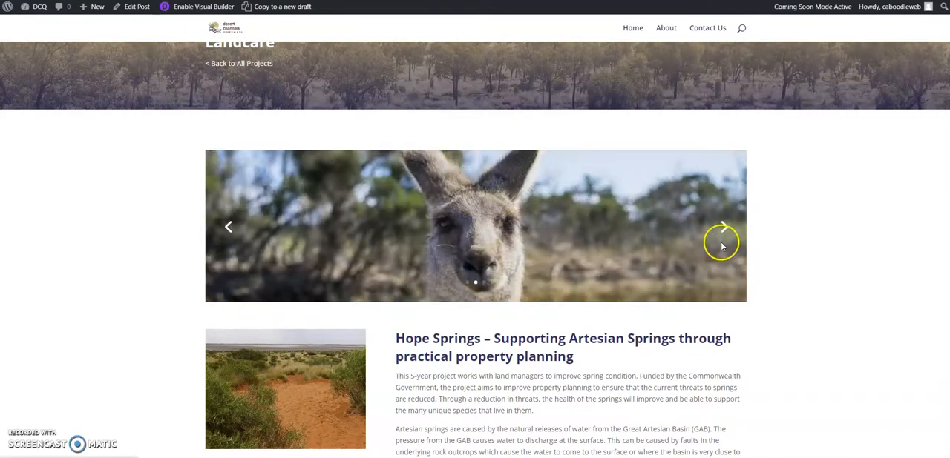
pyautogui.click(724, 229)
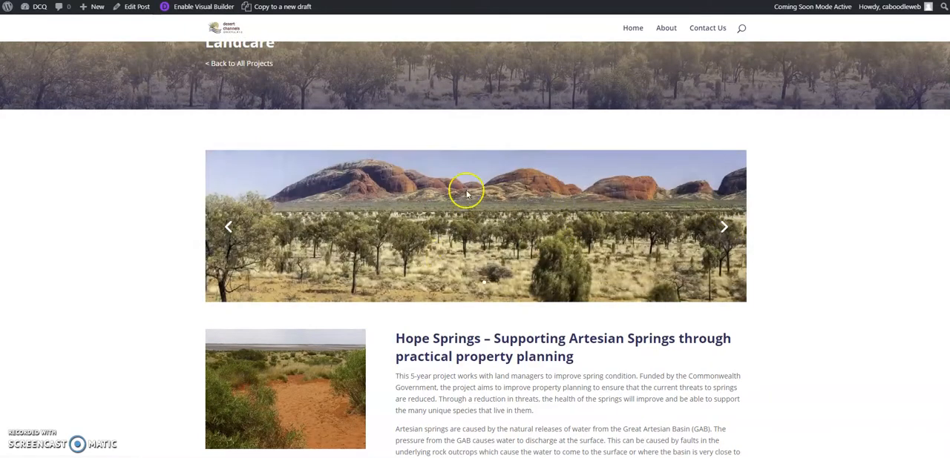
pyautogui.click(724, 227)
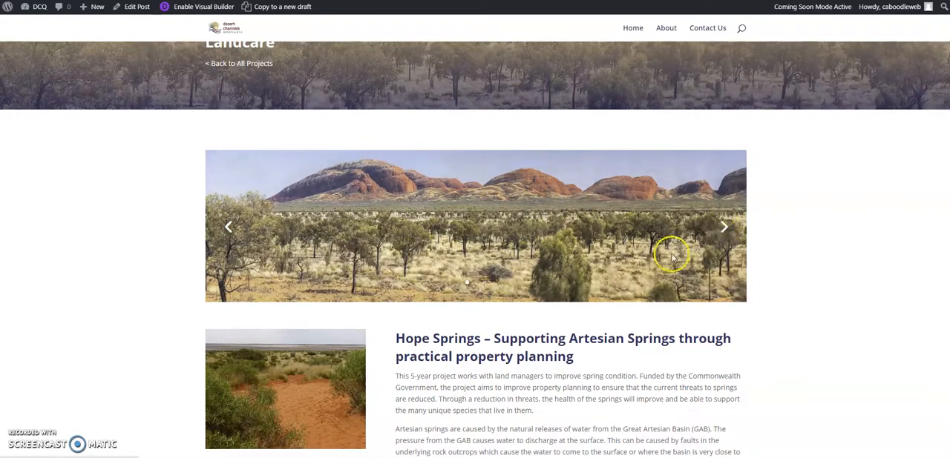
pyautogui.scroll(1, 627, 263)
pyautogui.scroll(-3, 620, 267)
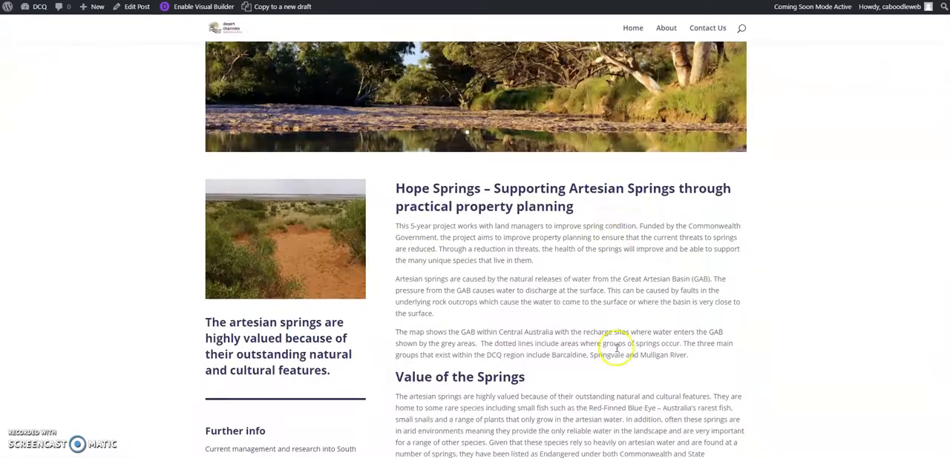
pyautogui.scroll(3, 307, 359)
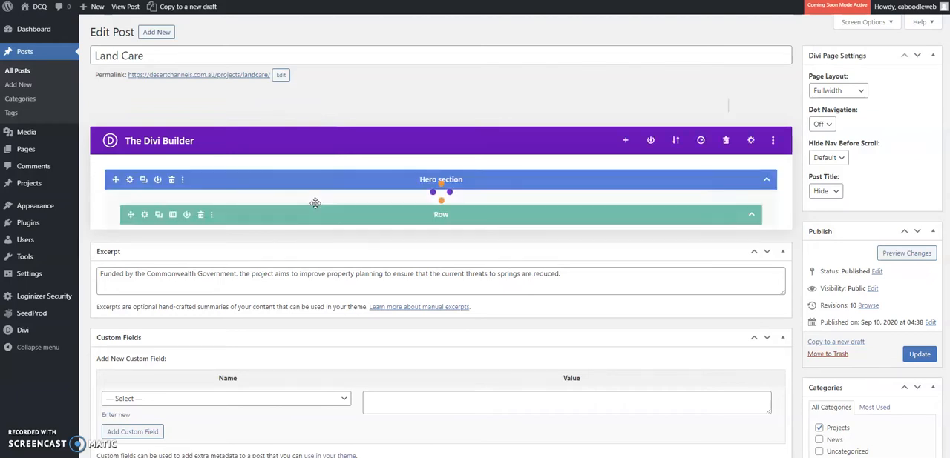
# Return to the post editor, open the settings of the main Text module below the slider, and enlarge the settings window.
pyautogui.click(305, 230)
pyautogui.scroll(-3, 305, 230)
pyautogui.scroll(-1, 306, 223)
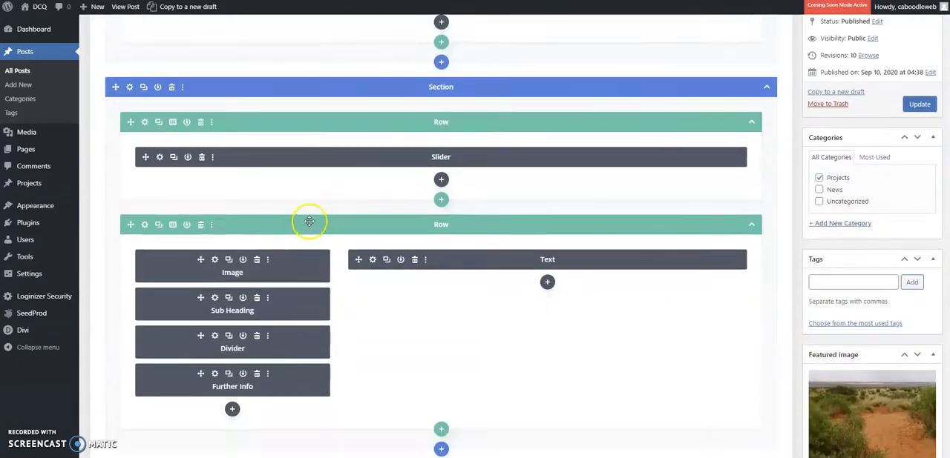
pyautogui.scroll(-2, 386, 186)
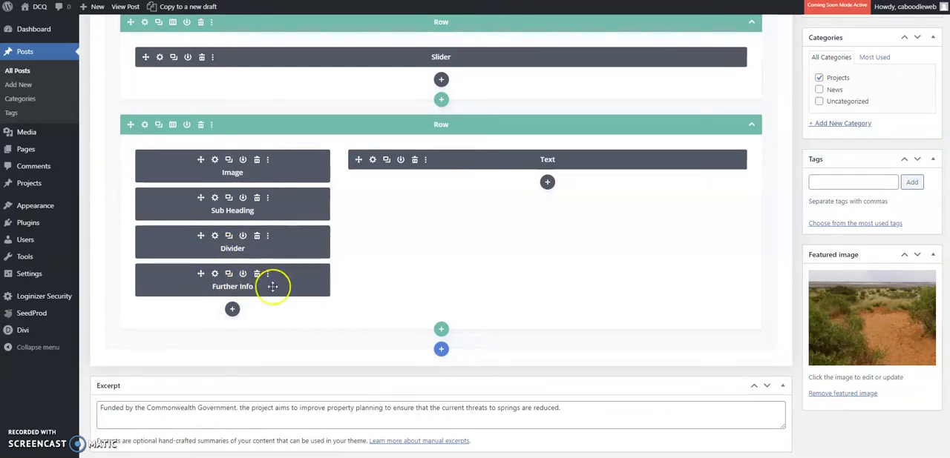
pyautogui.click(374, 161)
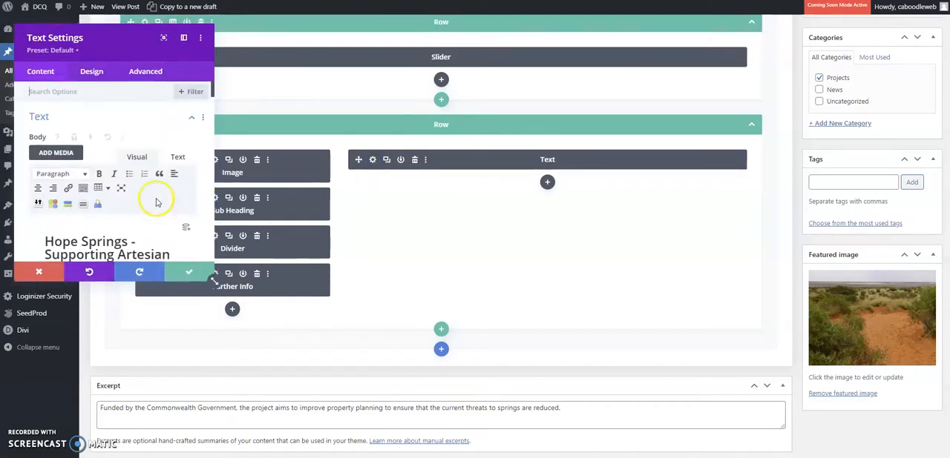
pyautogui.moveTo(213, 281); pyautogui.dragTo(495, 384)
# Read through the Text module's body content from the Hope Springs heading to the management section and back.
pyautogui.scroll(-5, 212, 225)
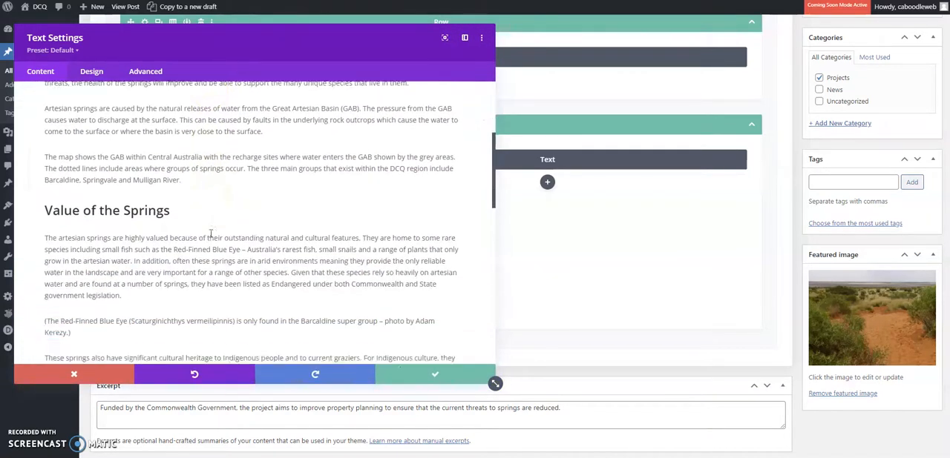
pyautogui.scroll(-10, 211, 234)
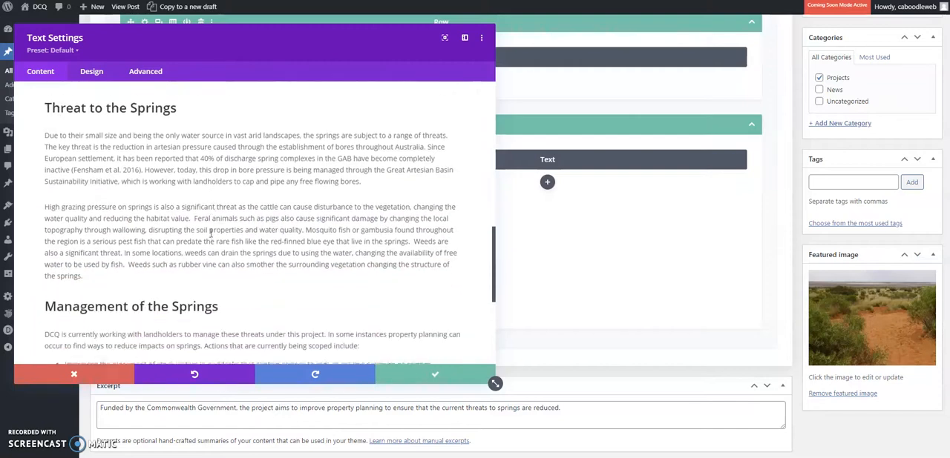
pyautogui.scroll(-3, 210, 233)
pyautogui.scroll(15, 211, 234)
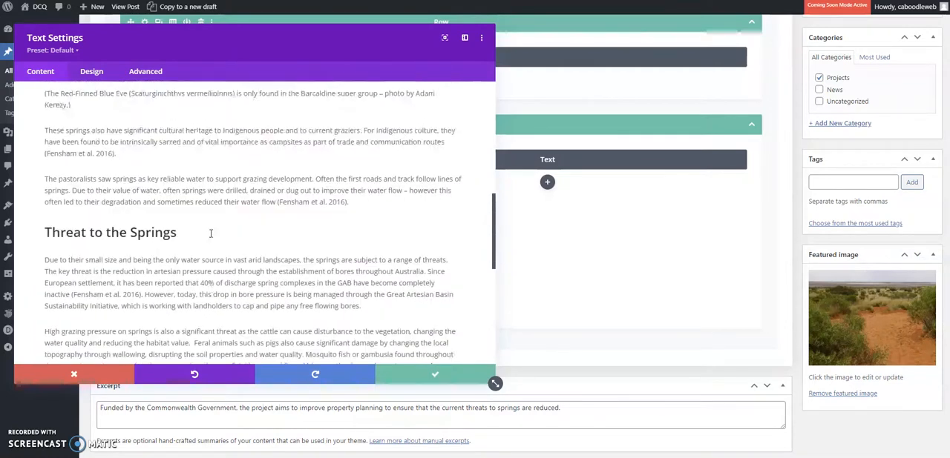
pyautogui.scroll(2, 211, 233)
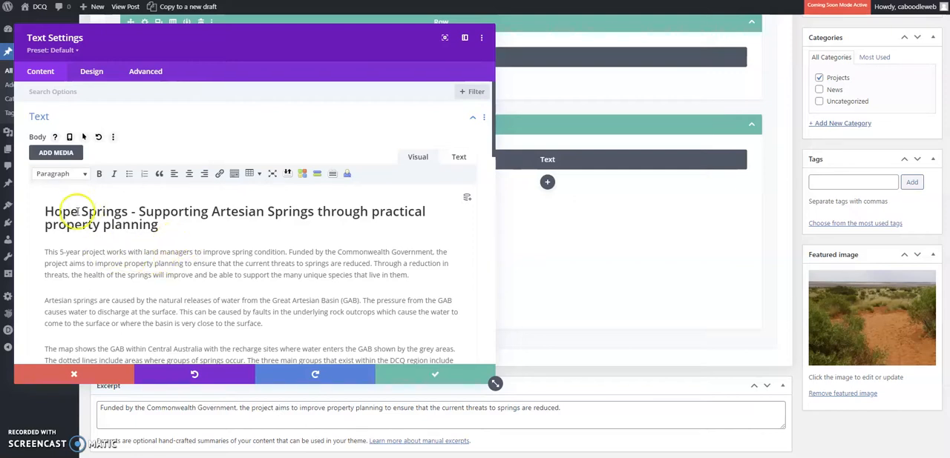
# Select the first body paragraph and review the available paragraph and heading formats without changing it.
pyautogui.moveTo(44, 252); pyautogui.dragTo(405, 277)
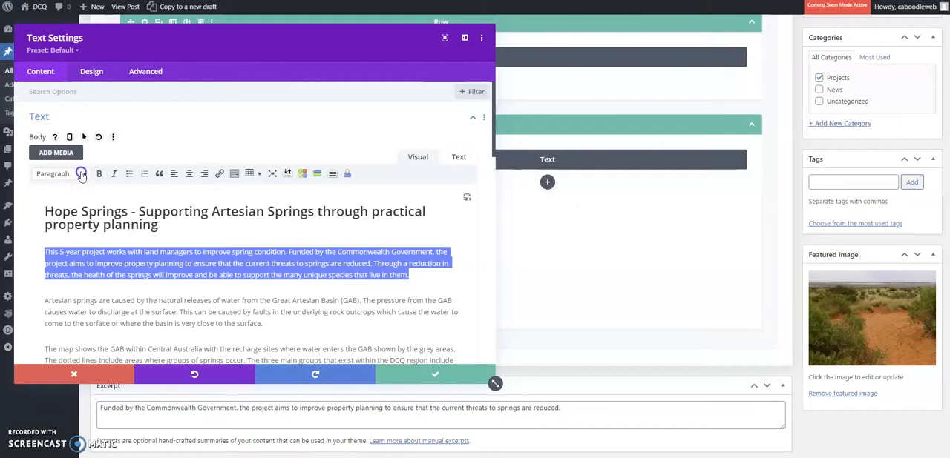
pyautogui.click(82, 173)
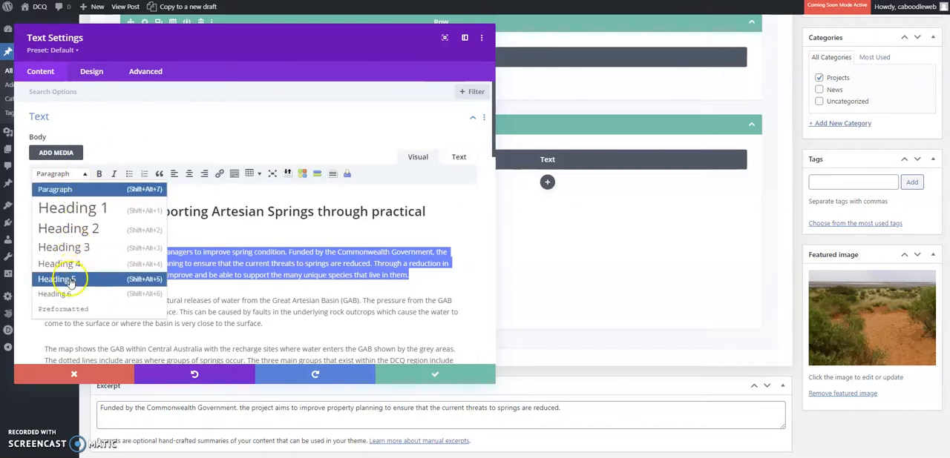
pyautogui.click(198, 195)
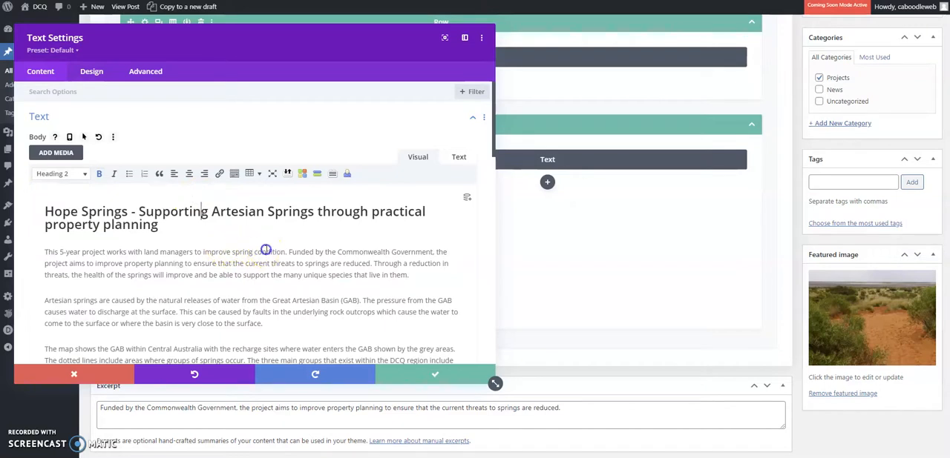
# Review the link options for the word "condition" in the first paragraph, cancel the link, and close the Text module settings.
pyautogui.click(221, 175)
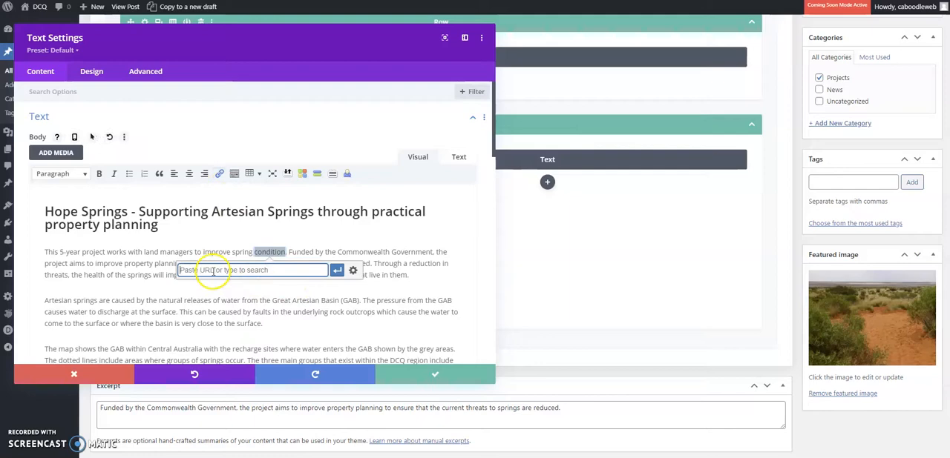
pyautogui.click(352, 271)
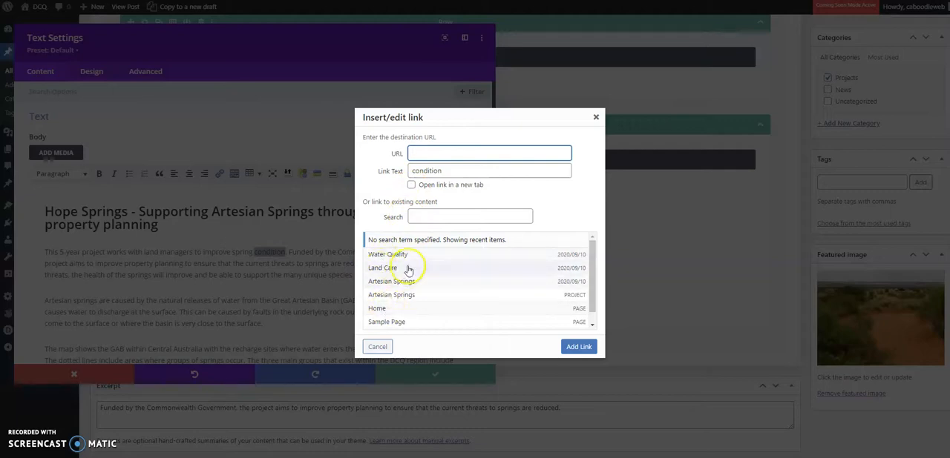
pyautogui.click(377, 347)
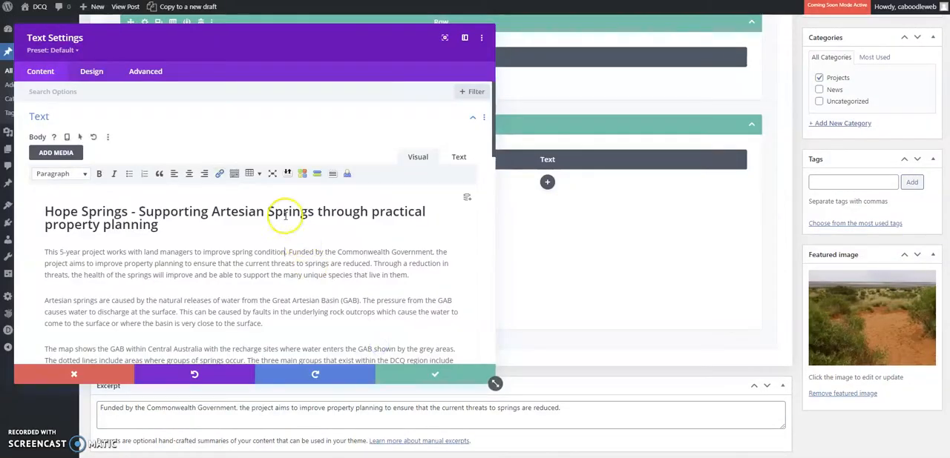
pyautogui.scroll(-4, 250, 220)
pyautogui.scroll(4, 257, 215)
pyautogui.click(421, 377)
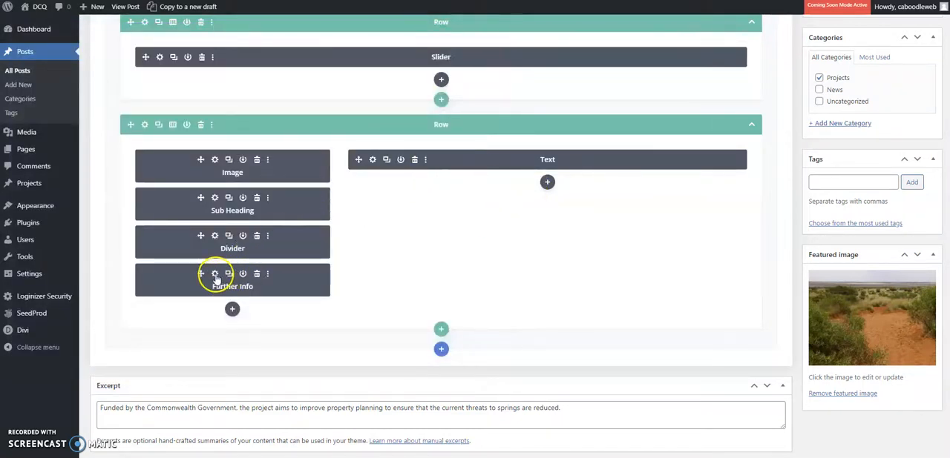
# Open the Further Info module's settings and examine the first two links in its list.
pyautogui.click(215, 275)
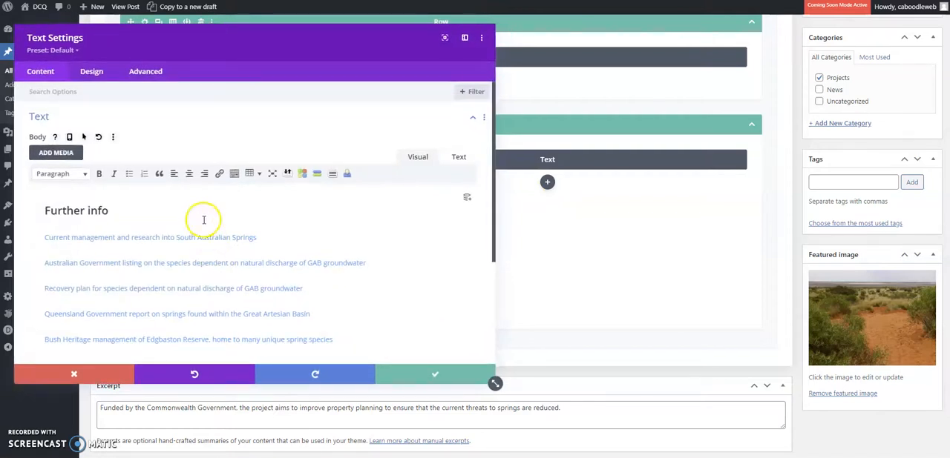
pyautogui.scroll(-2, 203, 224)
pyautogui.scroll(-1, 194, 207)
pyautogui.tripleClick(189, 190)
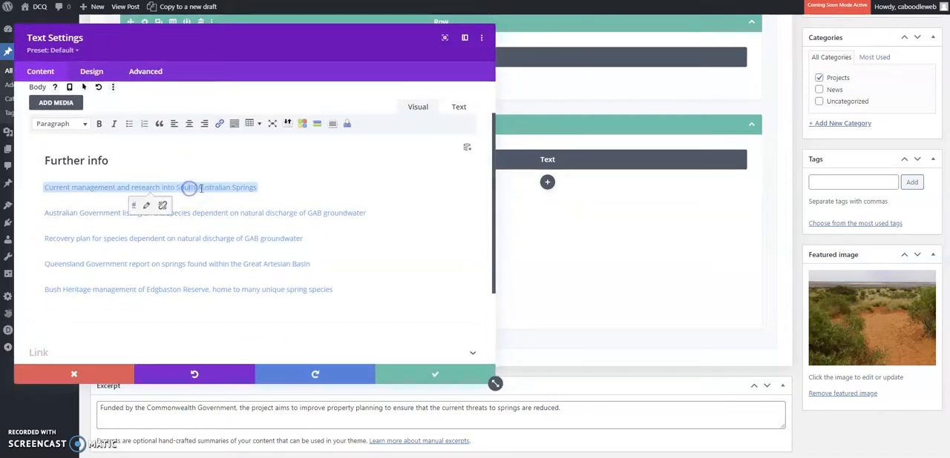
pyautogui.tripleClick(198, 214)
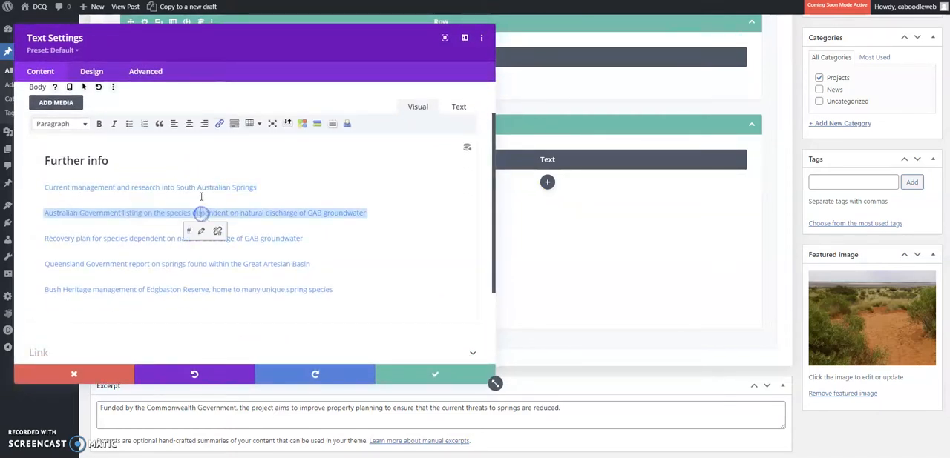
pyautogui.tripleClick(201, 187)
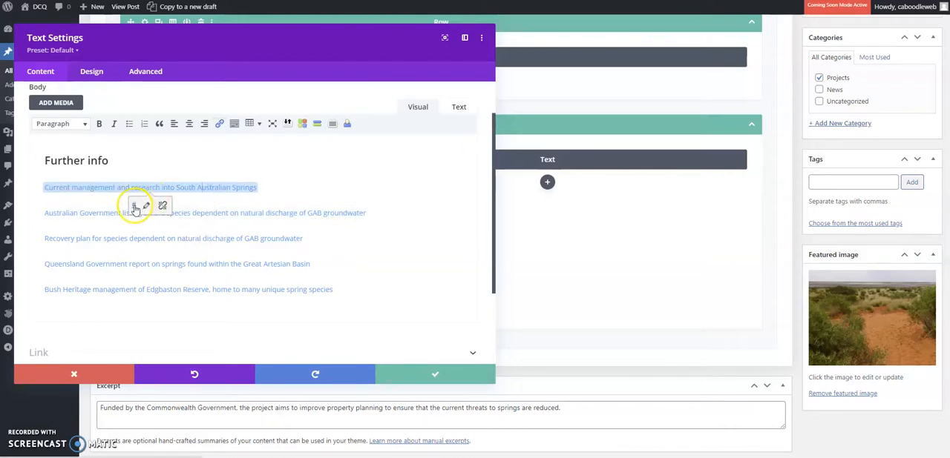
# Open the URL of the "Australian Government listing" link for editing, leave it unchanged, and close the Further Info settings.
pyautogui.tripleClick(222, 213)
pyautogui.click(200, 231)
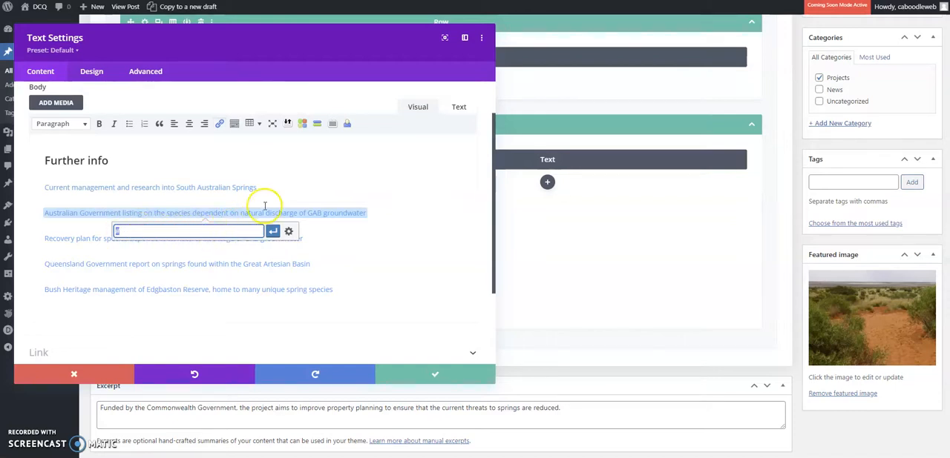
pyautogui.click(289, 180)
pyautogui.click(459, 382)
# Update the Land Care post.
pyautogui.scroll(5, 578, 329)
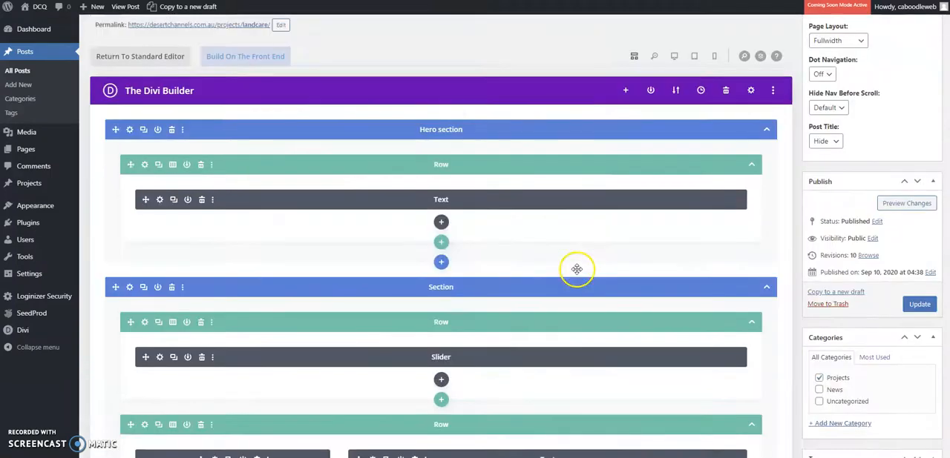
pyautogui.scroll(2, 577, 268)
pyautogui.click(914, 354)
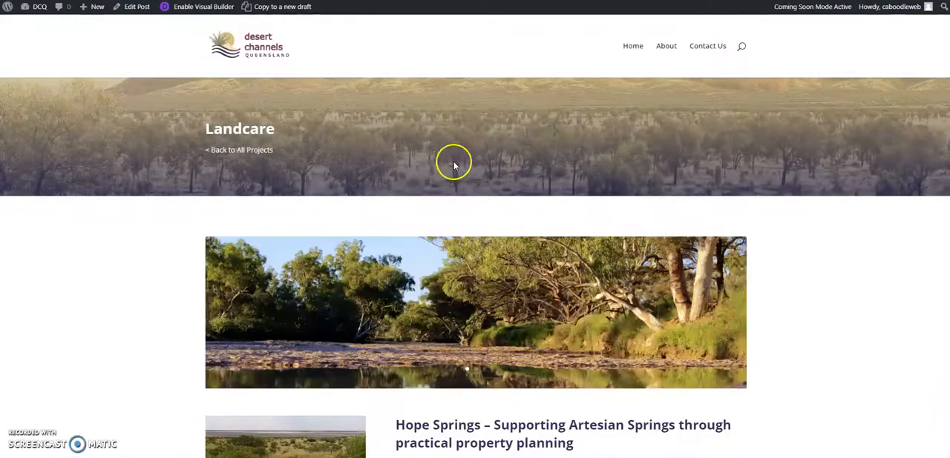
# Review the published Landcare page down to the Threat to the Springs section and reopen the post for editing.
pyautogui.scroll(-1, 422, 199)
pyautogui.scroll(-7, 422, 202)
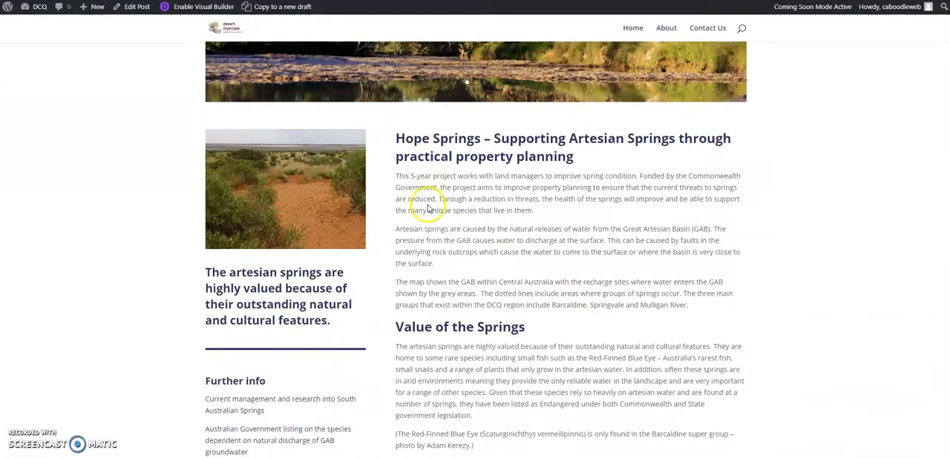
pyautogui.scroll(-4, 428, 206)
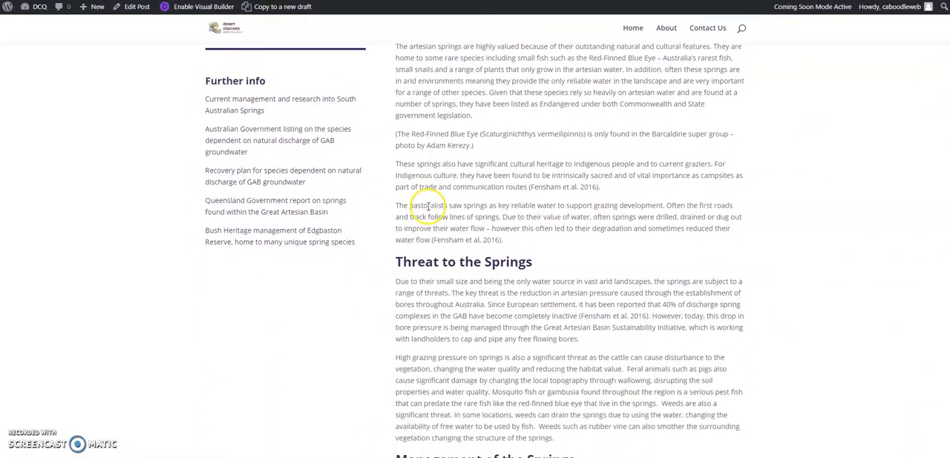
pyautogui.scroll(12, 428, 206)
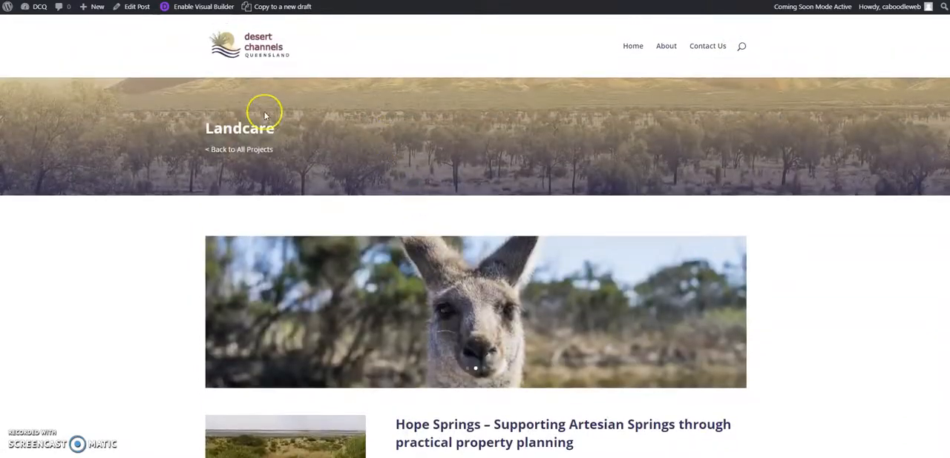
pyautogui.click(136, 8)
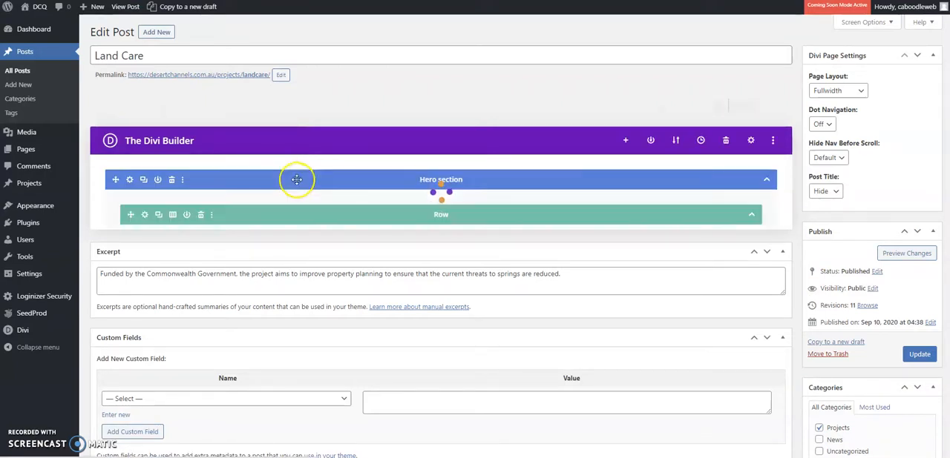
# Duplicate the Slider module in the post's layout and delete the duplicate.
pyautogui.scroll(-5, 296, 180)
pyautogui.scroll(-2, 299, 182)
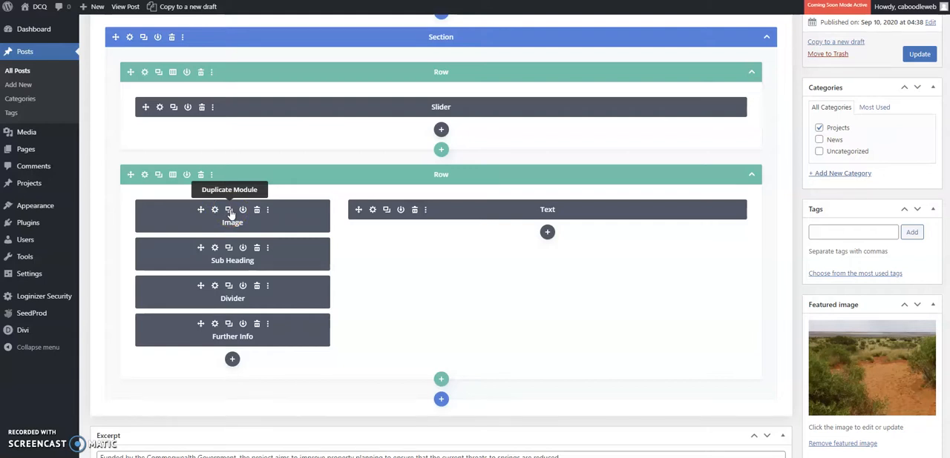
pyautogui.click(173, 107)
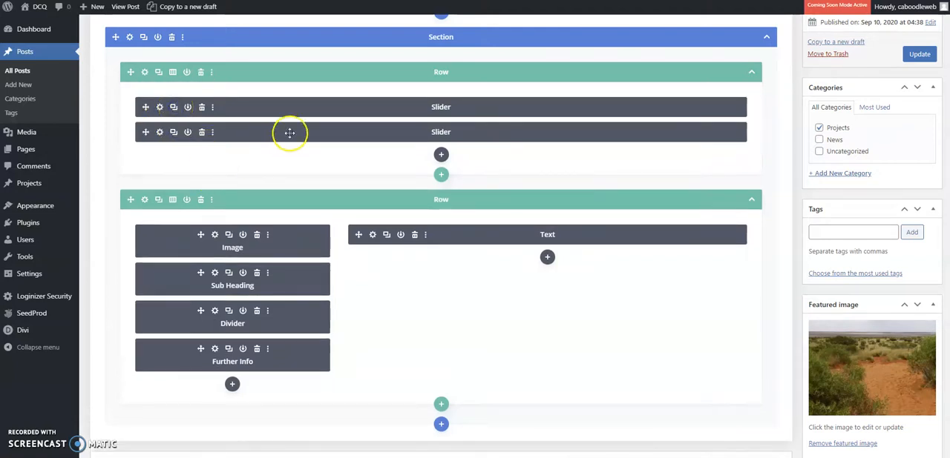
pyautogui.click(202, 134)
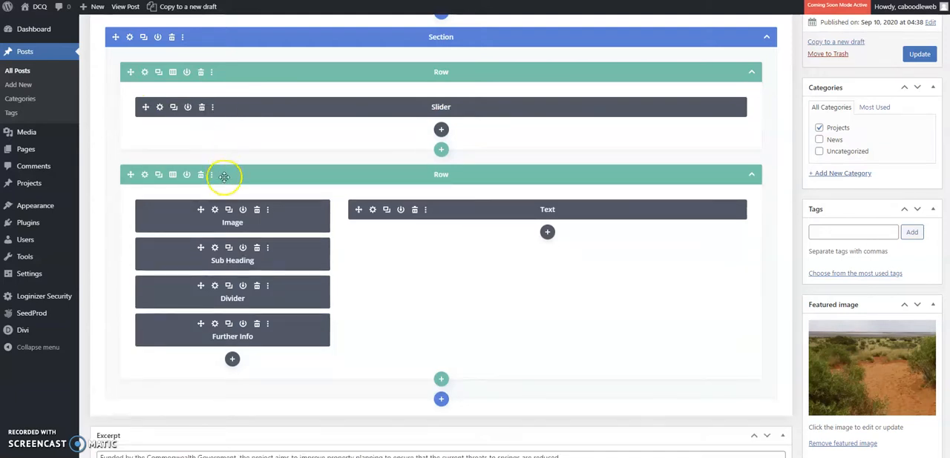
# Examine the additional module options available for the Image module and close them without choosing any.
pyautogui.click(268, 213)
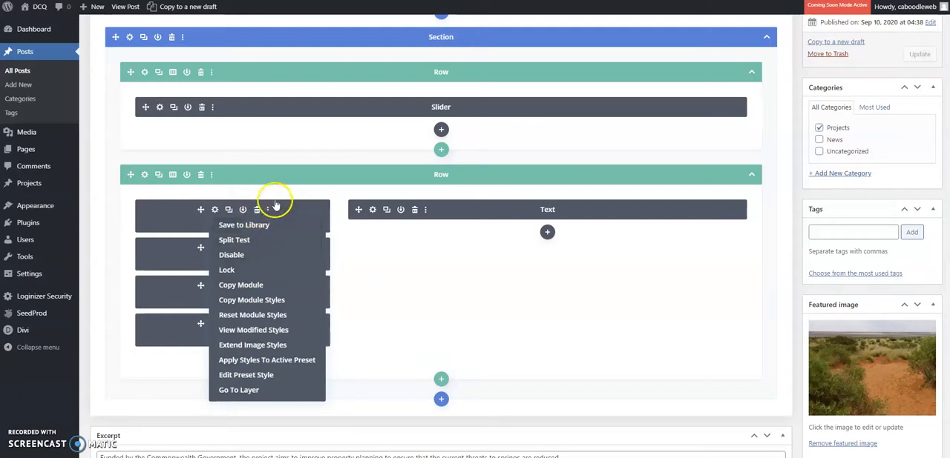
pyautogui.click(314, 194)
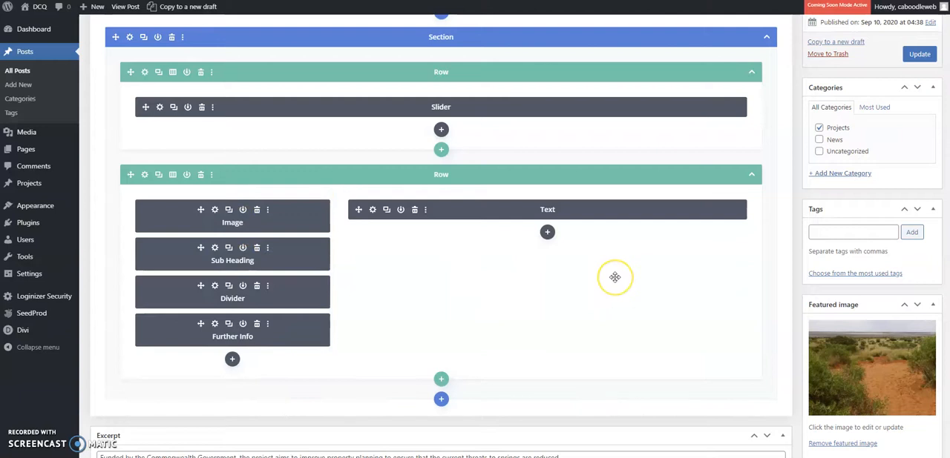
pyautogui.scroll(5, 611, 278)
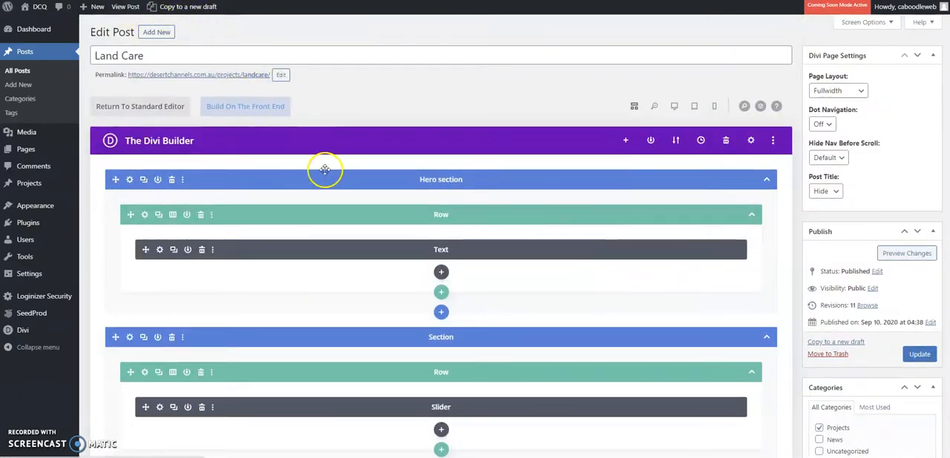
pyautogui.scroll(-1, 310, 172)
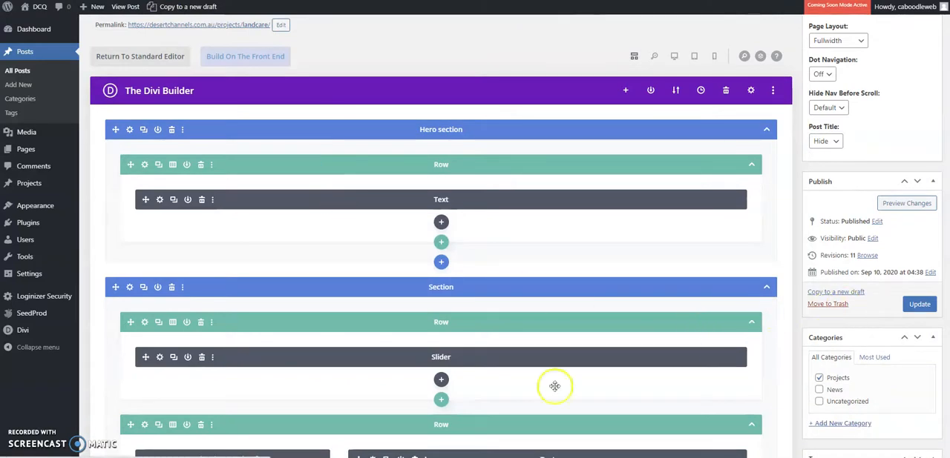